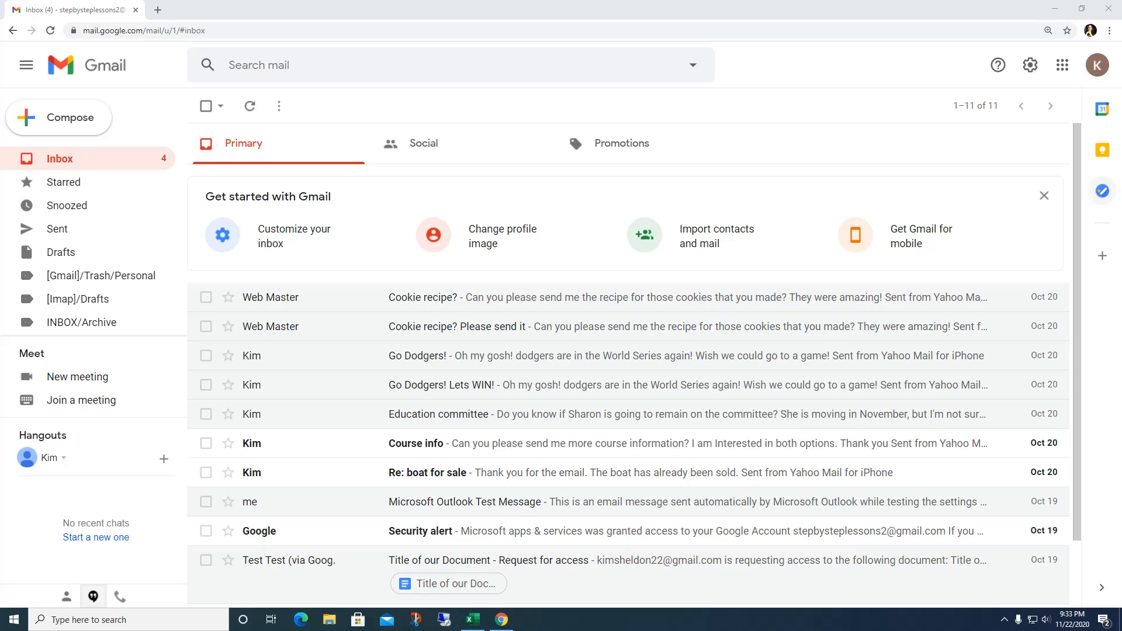
Enable Templates in the advanced Gmail settings and save the changes
{"action": "left_click", "coordinate": [1032, 67]}
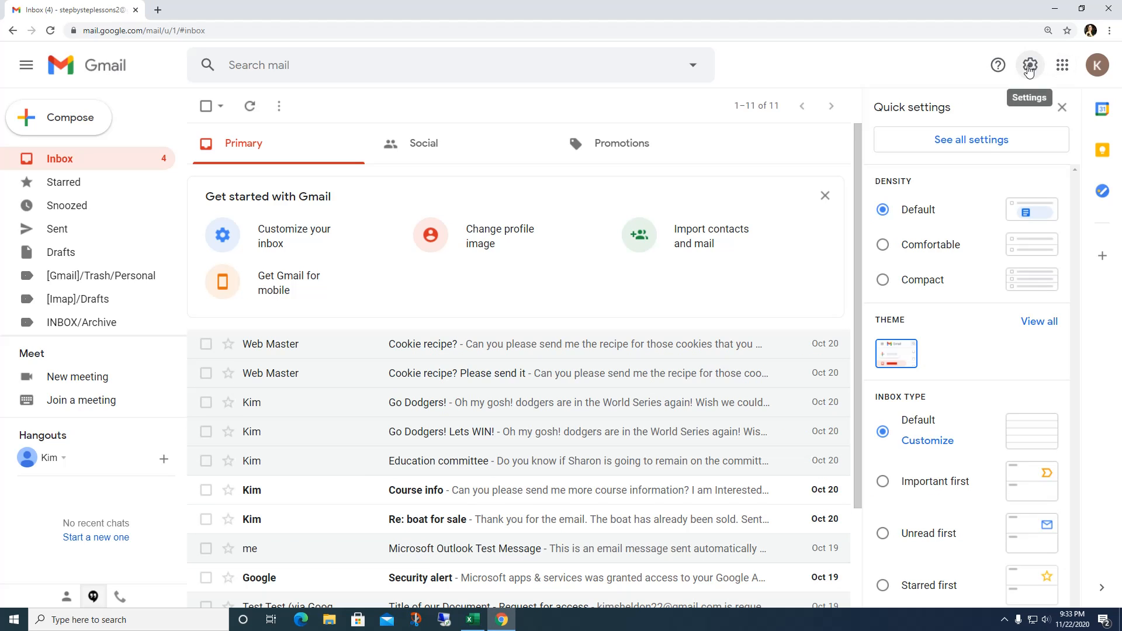
{"action": "left_click", "coordinate": [986, 149]}
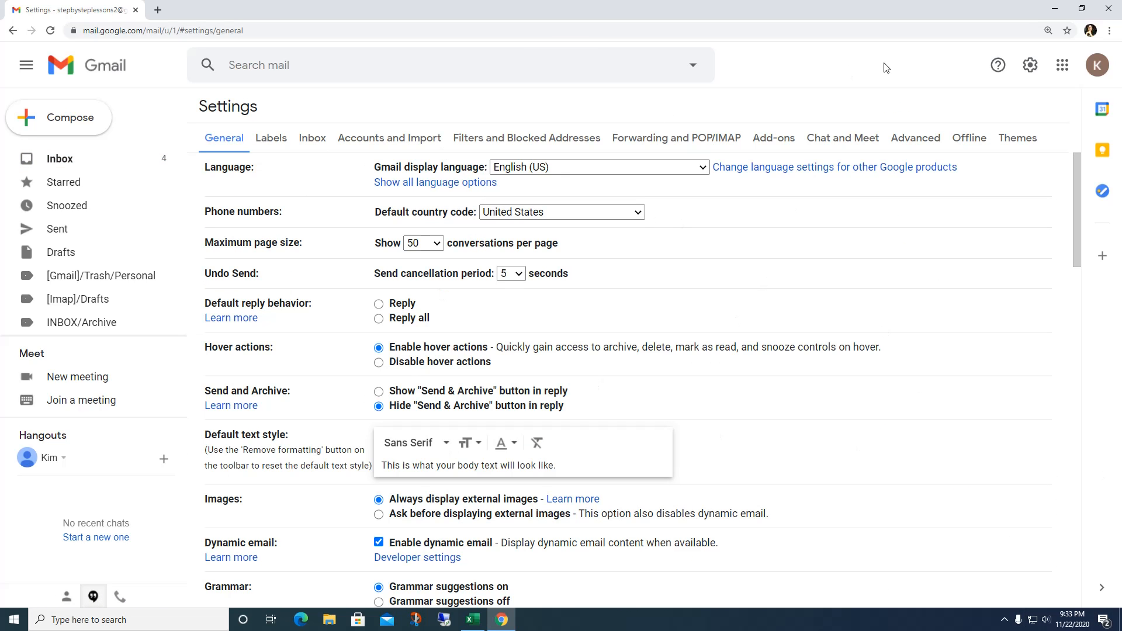
{"action": "scroll", "coordinate": [868, 163], "scroll_direction": "down", "scroll_amount": 8}
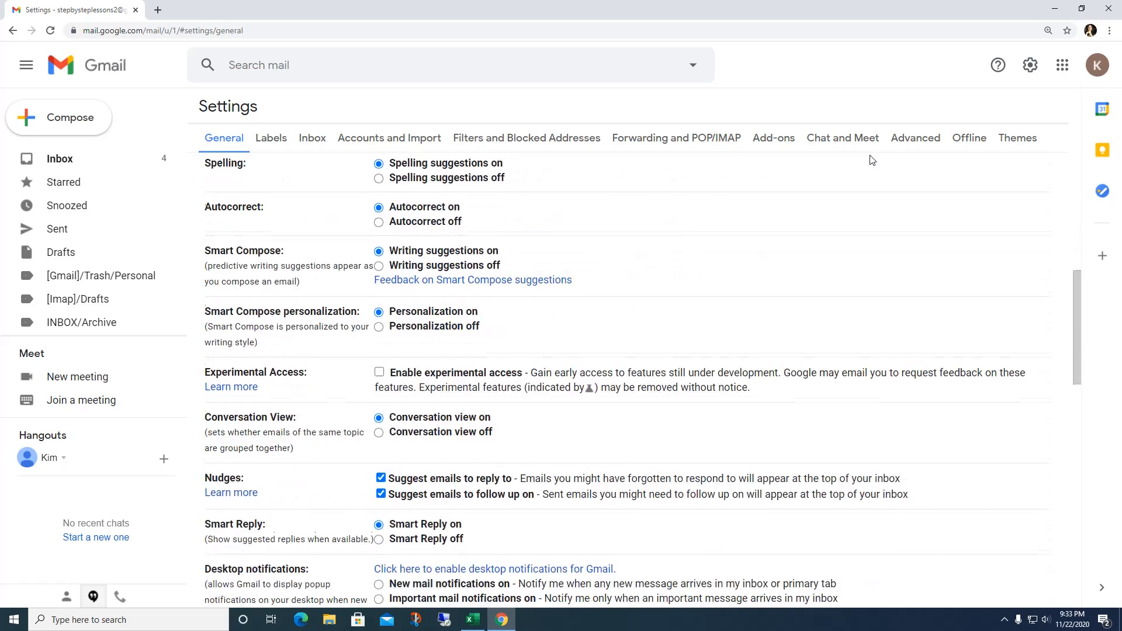
{"action": "scroll", "coordinate": [872, 160], "scroll_direction": "down", "scroll_amount": 6}
{"action": "scroll", "coordinate": [874, 159], "scroll_direction": "up", "scroll_amount": 10}
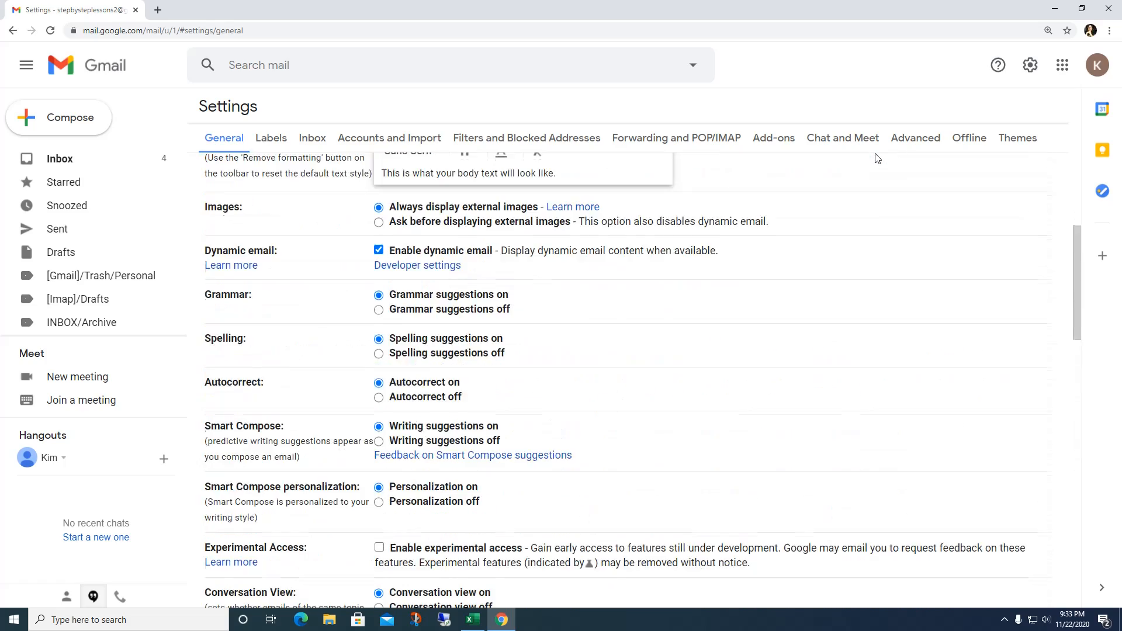
{"action": "scroll", "coordinate": [876, 158], "scroll_direction": "up", "scroll_amount": 5}
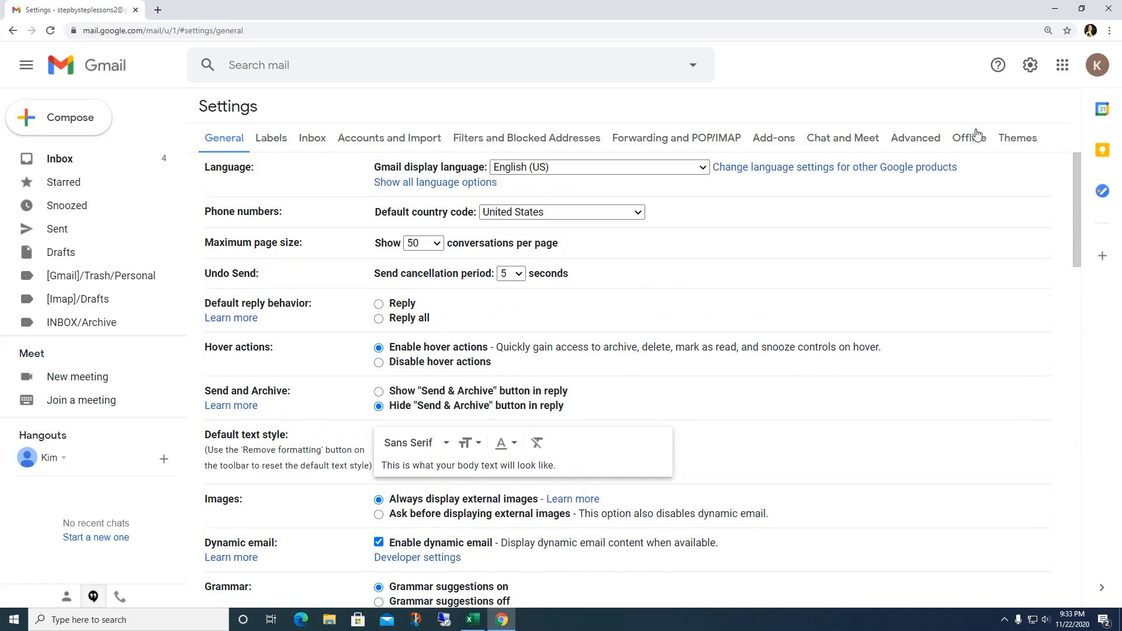
{"action": "left_click", "coordinate": [919, 143]}
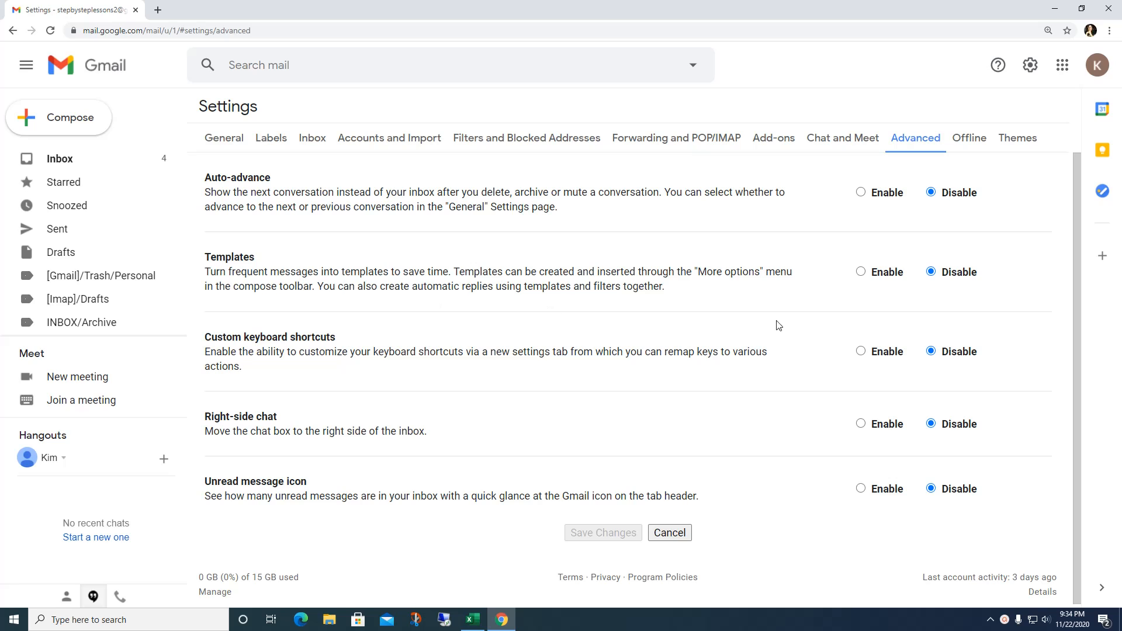
{"action": "left_click", "coordinate": [859, 273]}
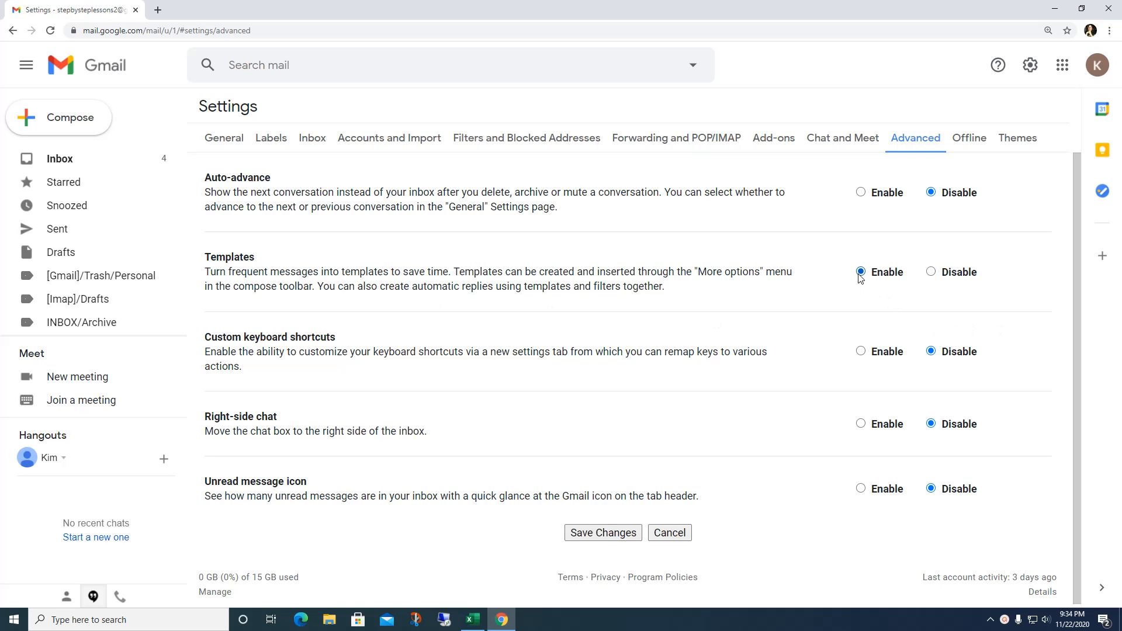
{"action": "left_click", "coordinate": [584, 539]}
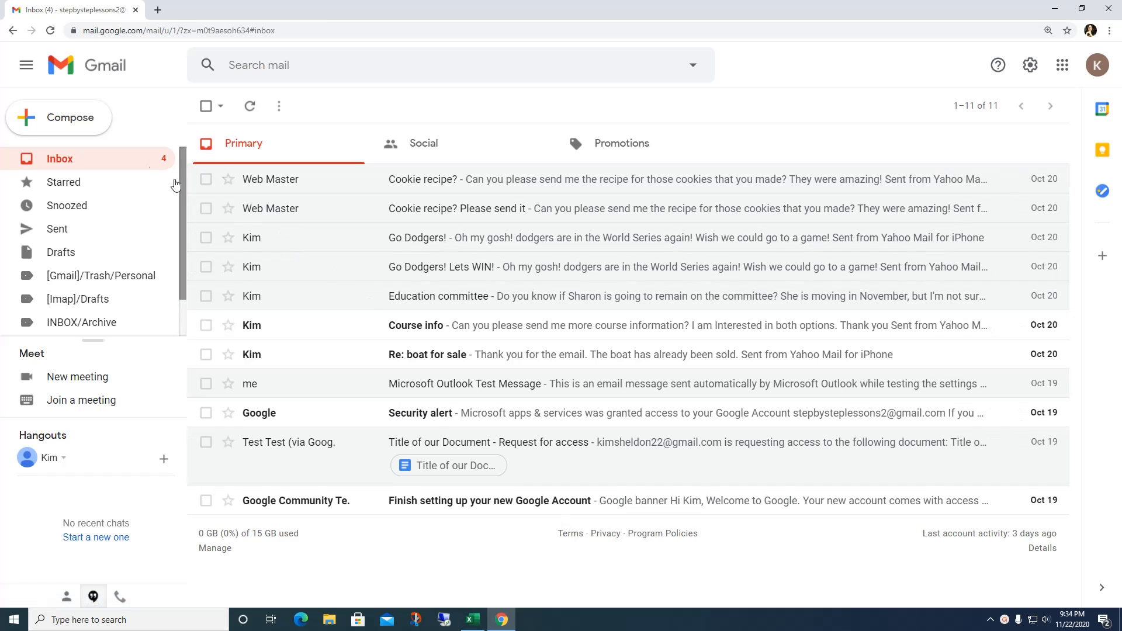
Start a new message with the body text "Thank you so much for your interest in our wonderful products."
{"action": "left_click", "coordinate": [81, 119]}
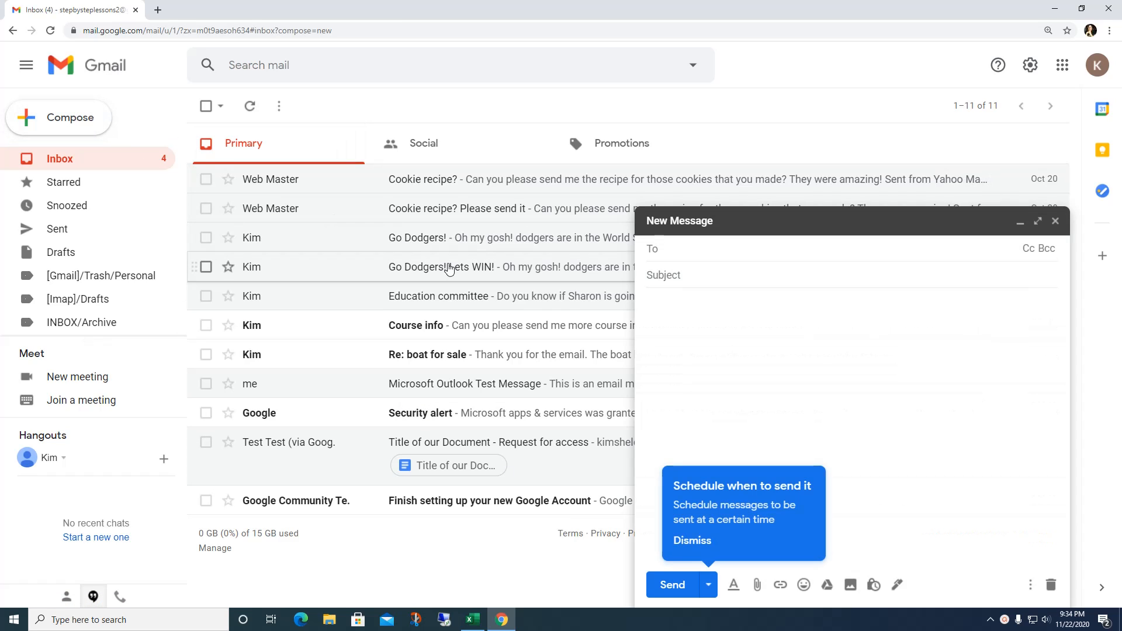
{"action": "left_click", "coordinate": [675, 299]}
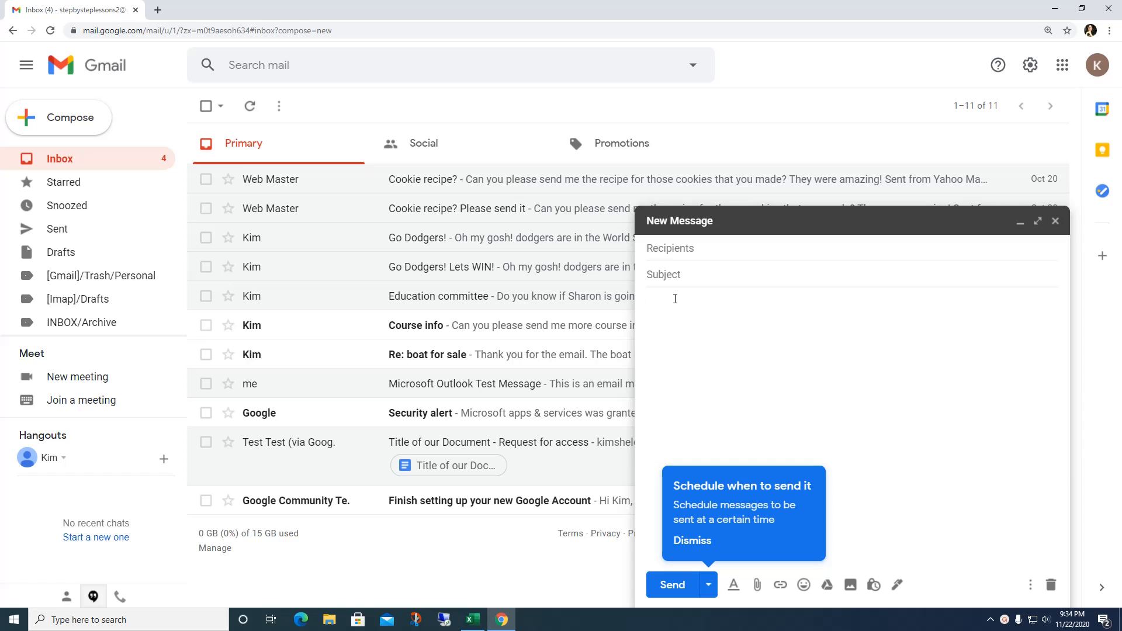
{"action": "type", "text": "Thank you so much for your interste"}
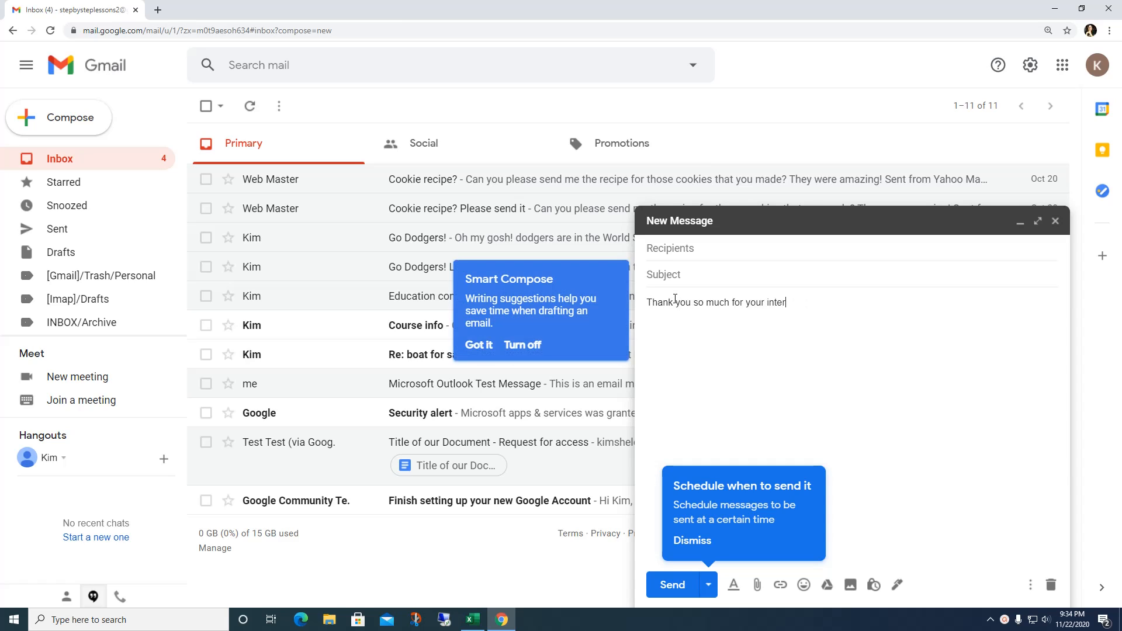
{"action": "key", "text": "BackSpace"}
{"action": "key", "text": "BackSpace"}
{"action": "key", "text": "BackSpace"}
{"action": "type", "text": "est in our wonderful products. "}
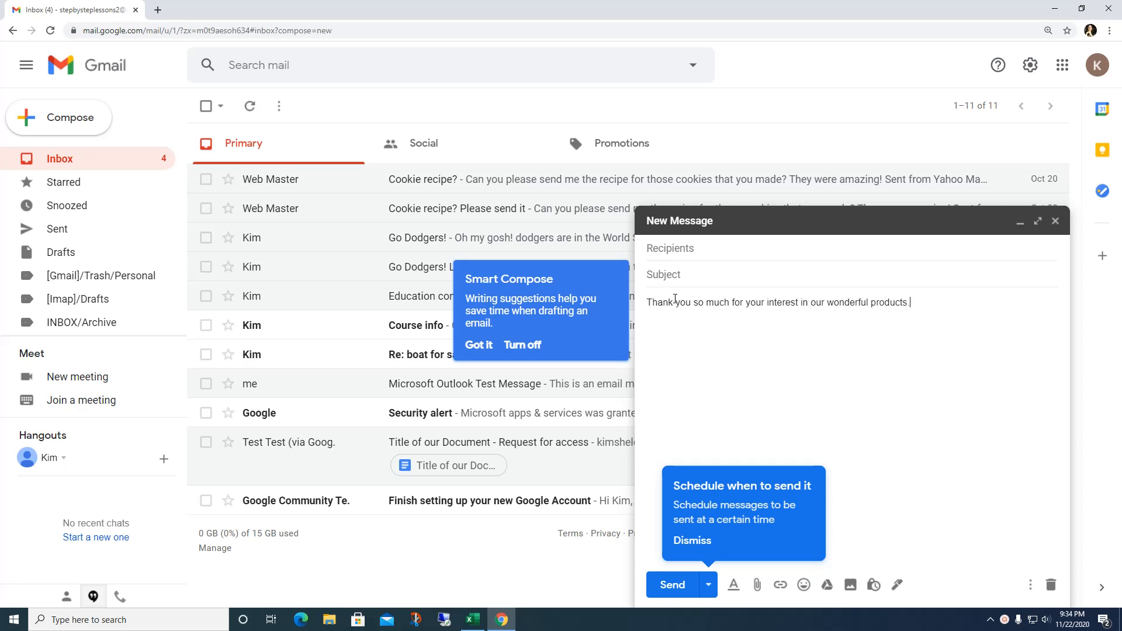
Add the sentence "We will be sending you our marketing materials to the address you supplied." on the body's second line
{"action": "type", "text": "We will be sending you our ma"}
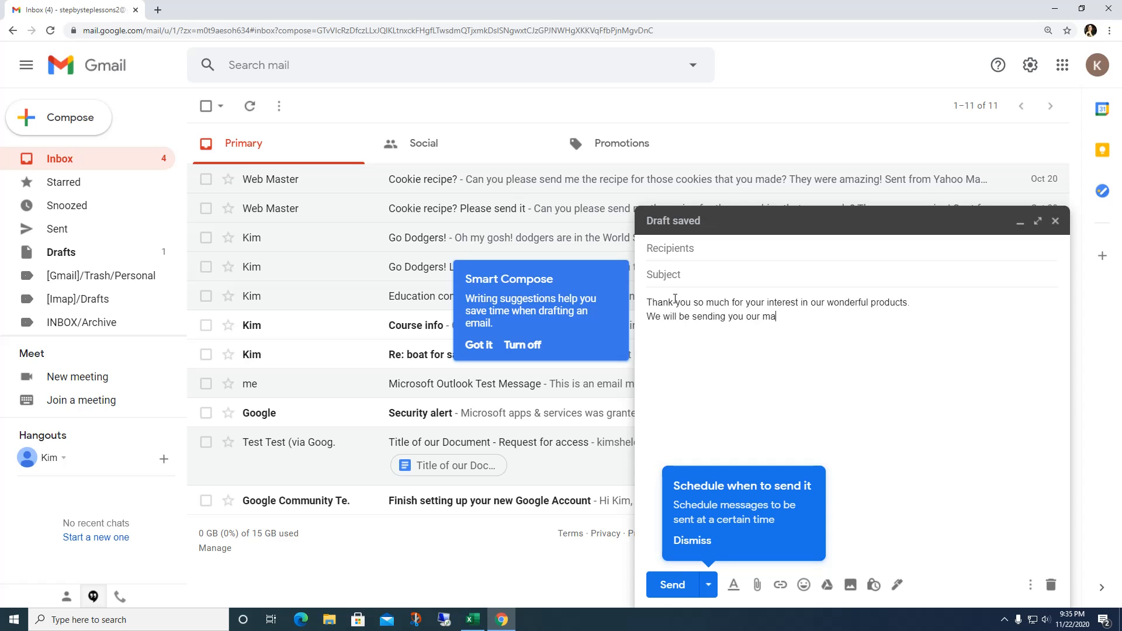
{"action": "type", "text": "rketing materials to the add"}
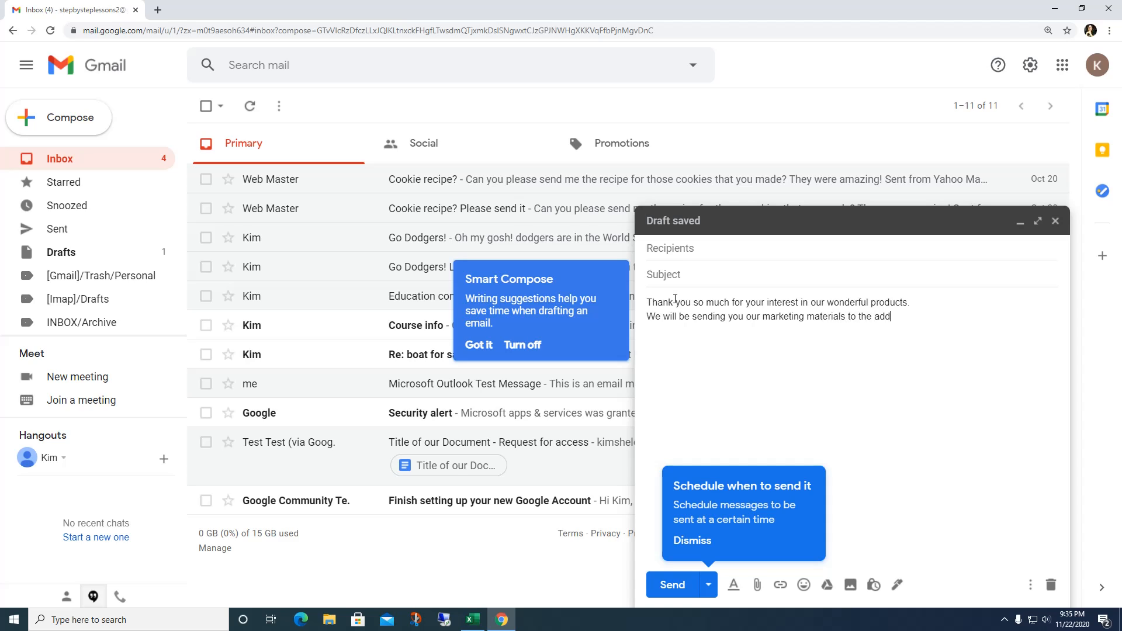
{"action": "type", "text": "ress you supp"}
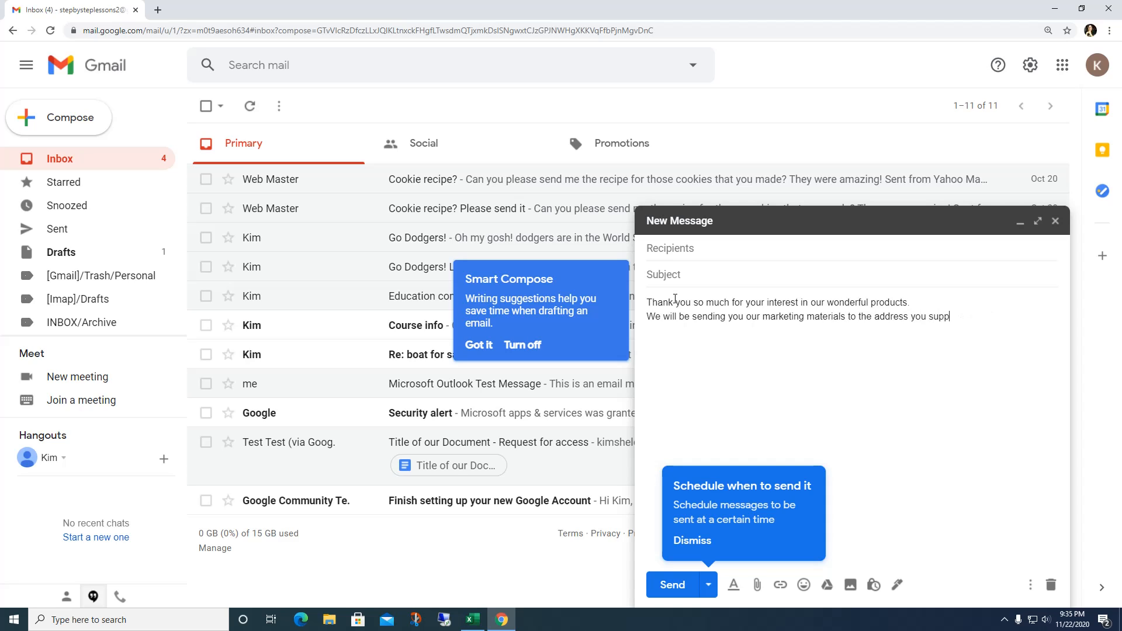
{"action": "type", "text": "lied."}
Close the message body with "Thank you," after a blank line
{"action": "key", "text": "Return"}
{"action": "key", "text": "Return"}
{"action": "type", "text": "RTh"}
{"action": "key", "text": "BackSpace"}
{"action": "key", "text": "BackSpace"}
{"action": "key", "text": "BackSpace"}
{"action": "type", "text": "Thank yhou"}
{"action": "key", "text": "BackSpace"}
{"action": "type", "text": "ou,"}
Save the draft as a new template named "test template", acknowledging the Smart Compose tip
{"action": "left_click", "coordinate": [1029, 586]}
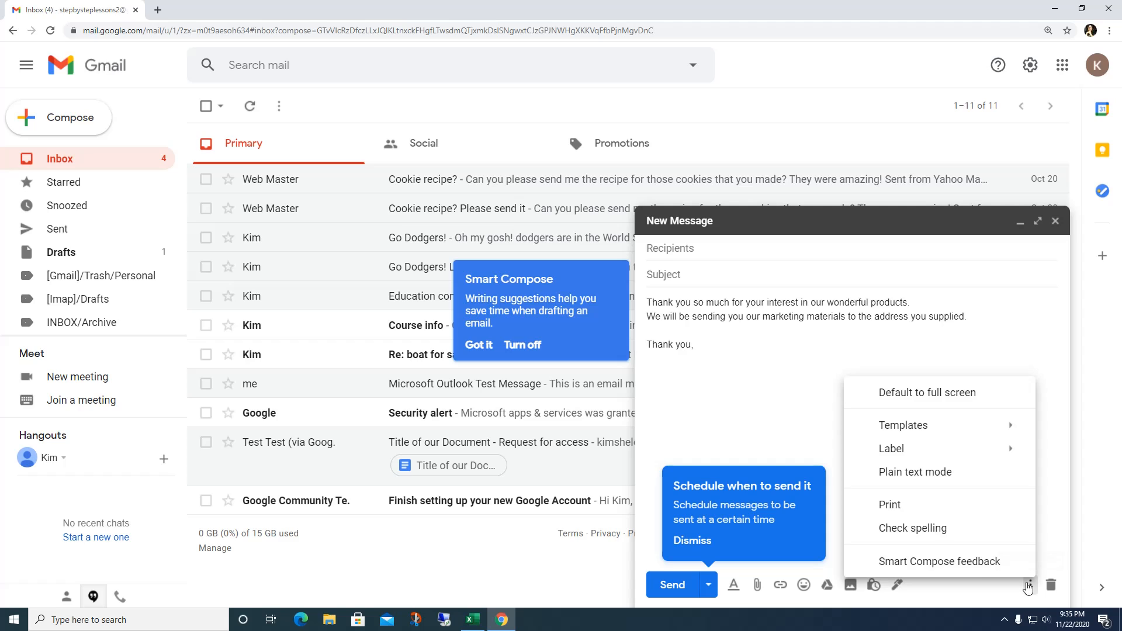
{"action": "mouse_move", "coordinate": [952, 434]}
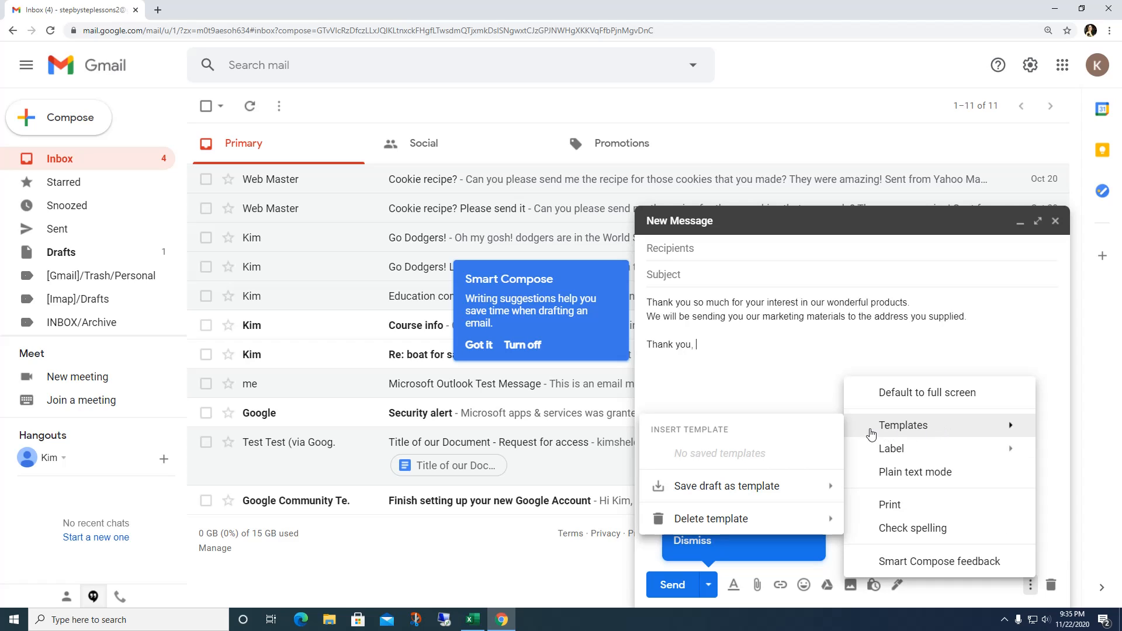
{"action": "mouse_move", "coordinate": [748, 483]}
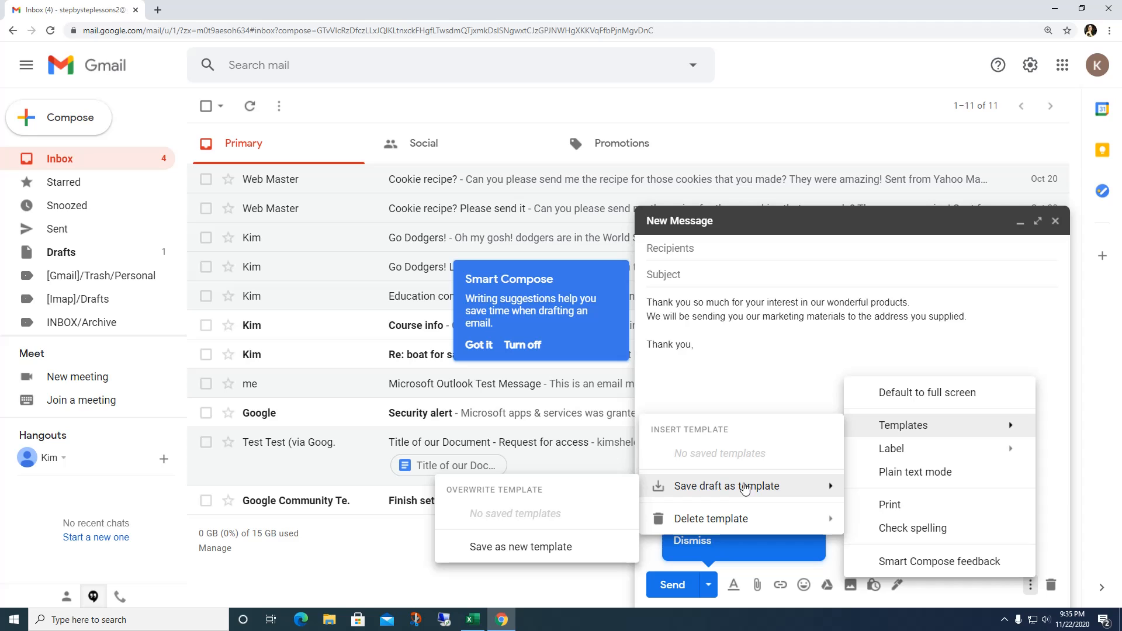
{"action": "left_click", "coordinate": [517, 547]}
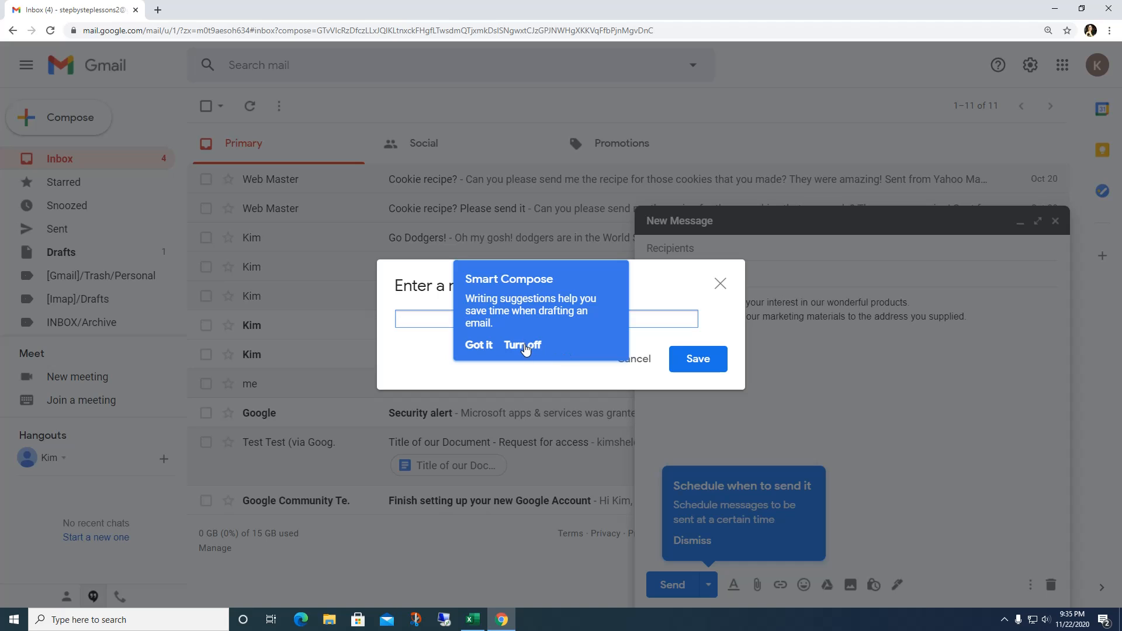
{"action": "left_click", "coordinate": [478, 346]}
{"action": "left_click", "coordinate": [421, 316]}
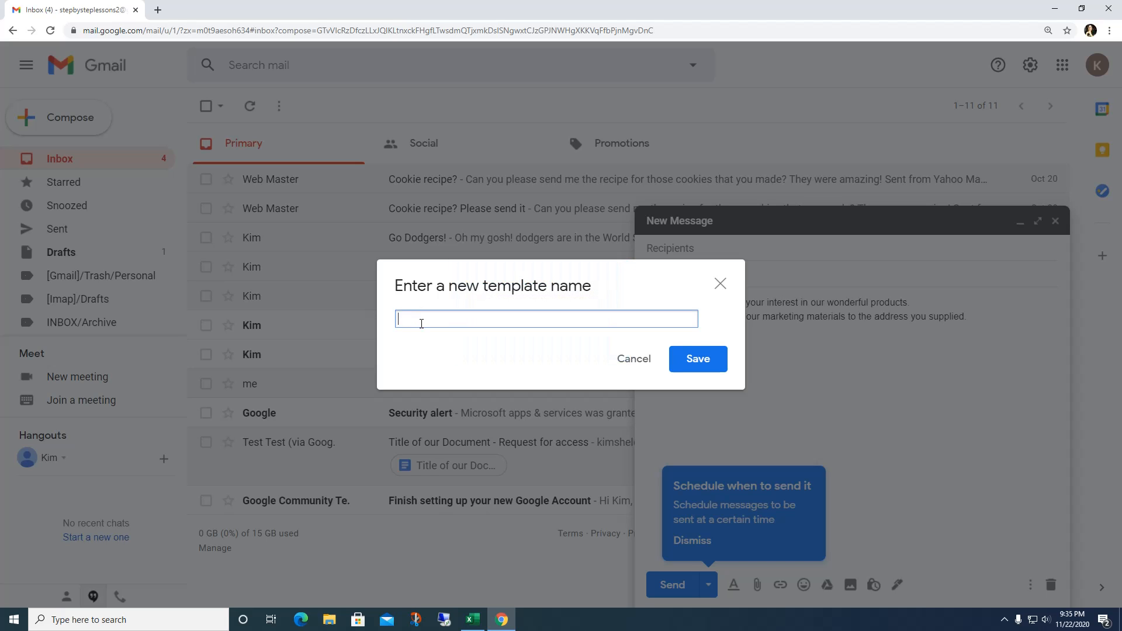
{"action": "type", "text": "test template"}
{"action": "left_click", "coordinate": [712, 359]}
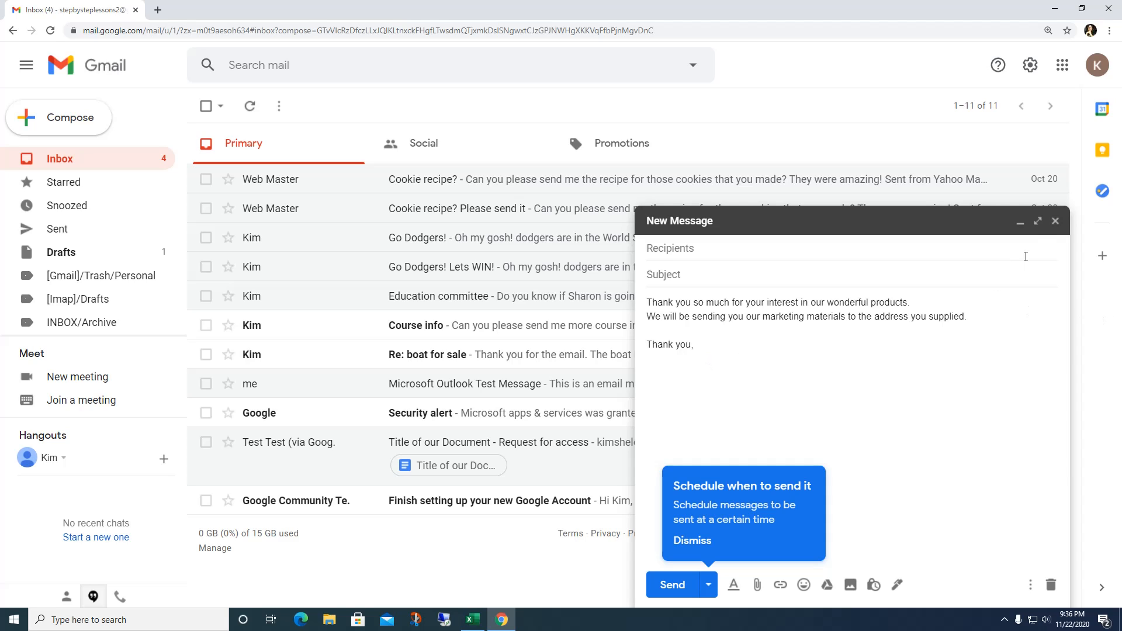
Close the draft and insert the saved "test template" into a new message
{"action": "left_click", "coordinate": [1056, 221]}
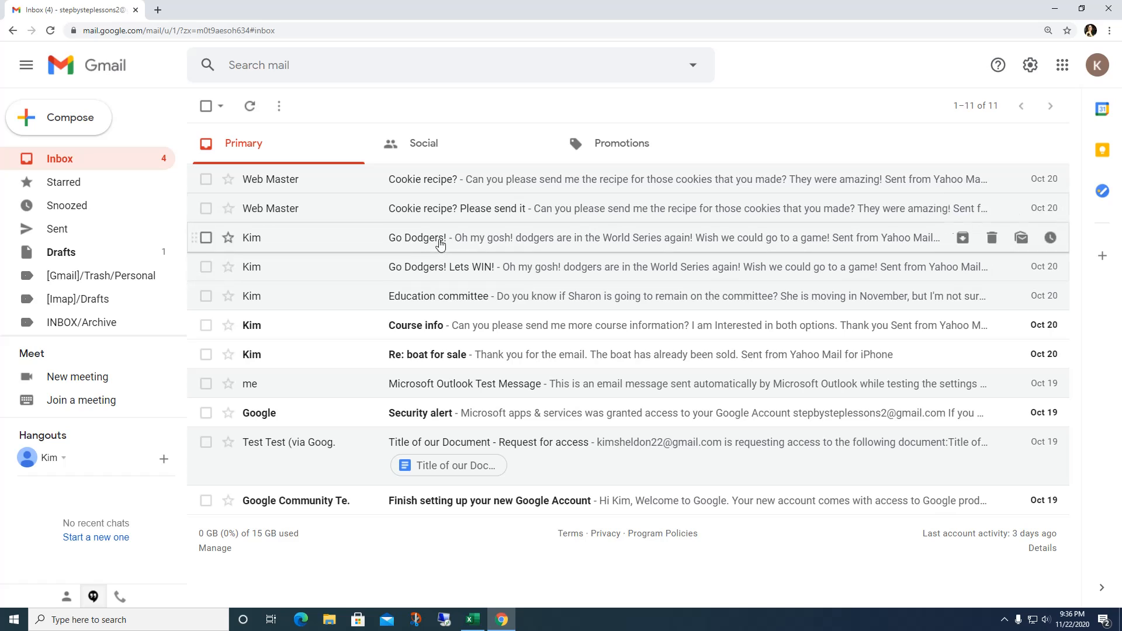
{"action": "left_click", "coordinate": [72, 128]}
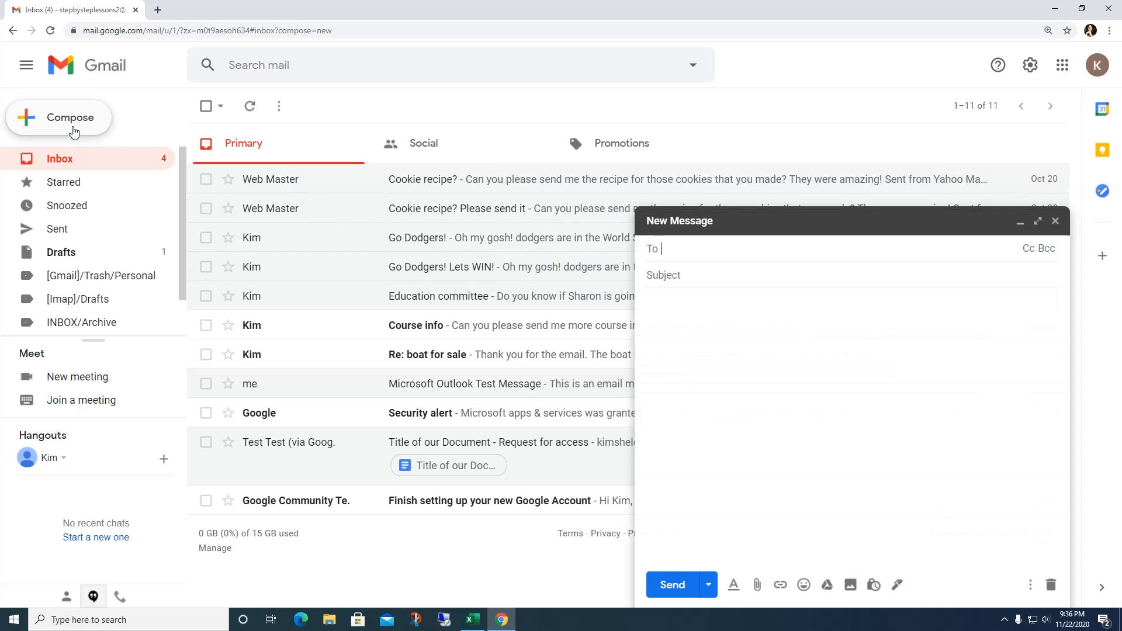
{"action": "left_click", "coordinate": [1031, 585]}
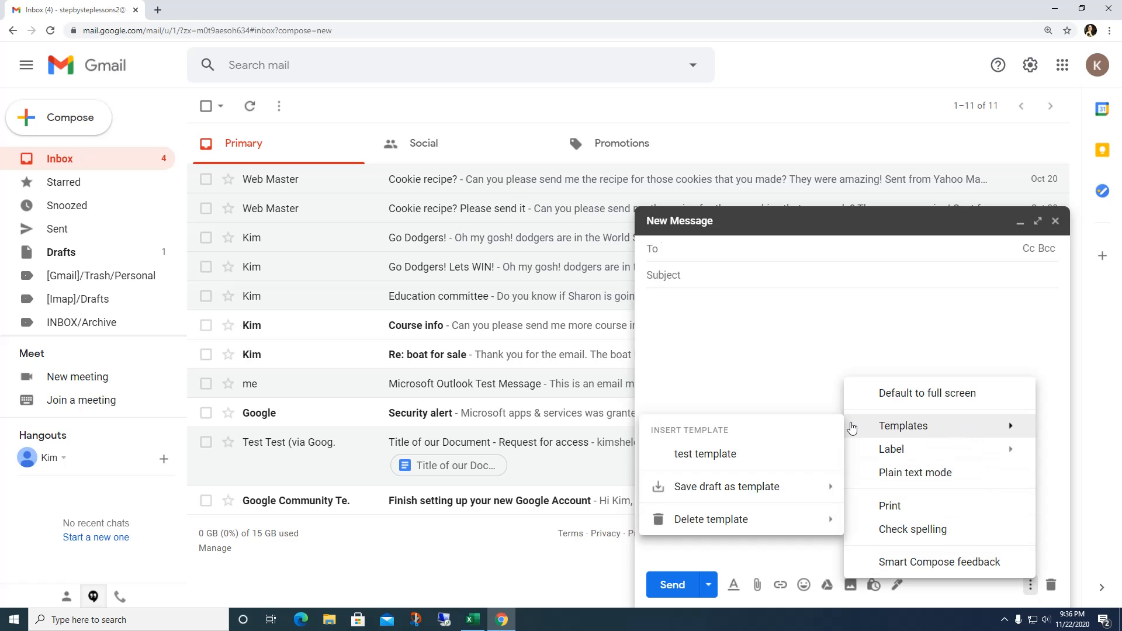
{"action": "left_click", "coordinate": [695, 457]}
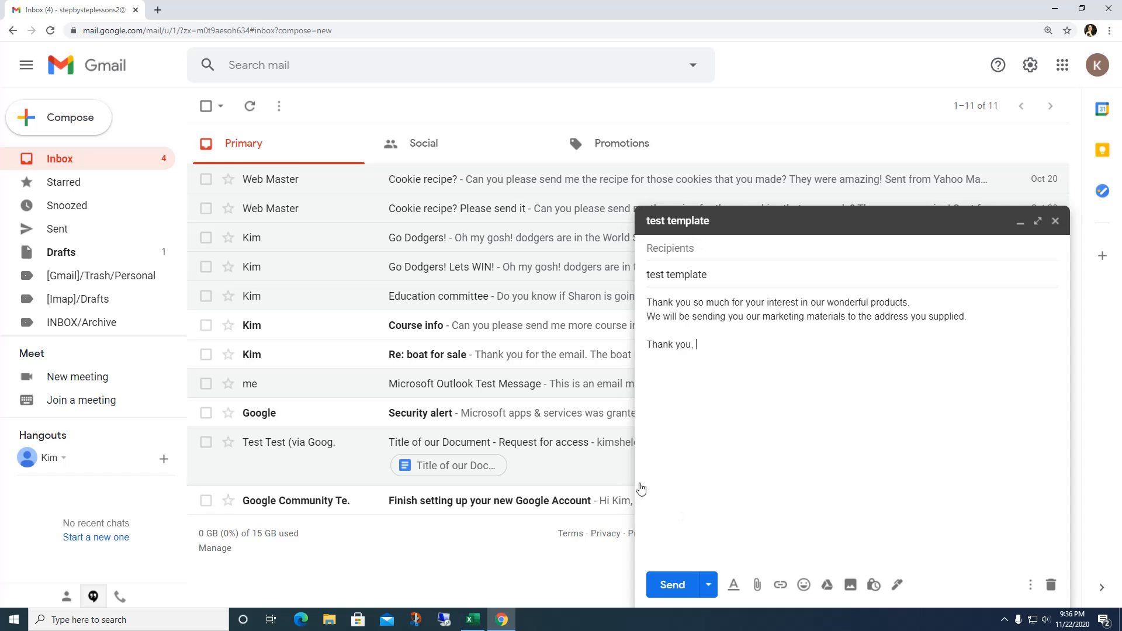
Close the templated message, compose another new one and insert "test template" into it
{"action": "left_click", "coordinate": [1055, 222]}
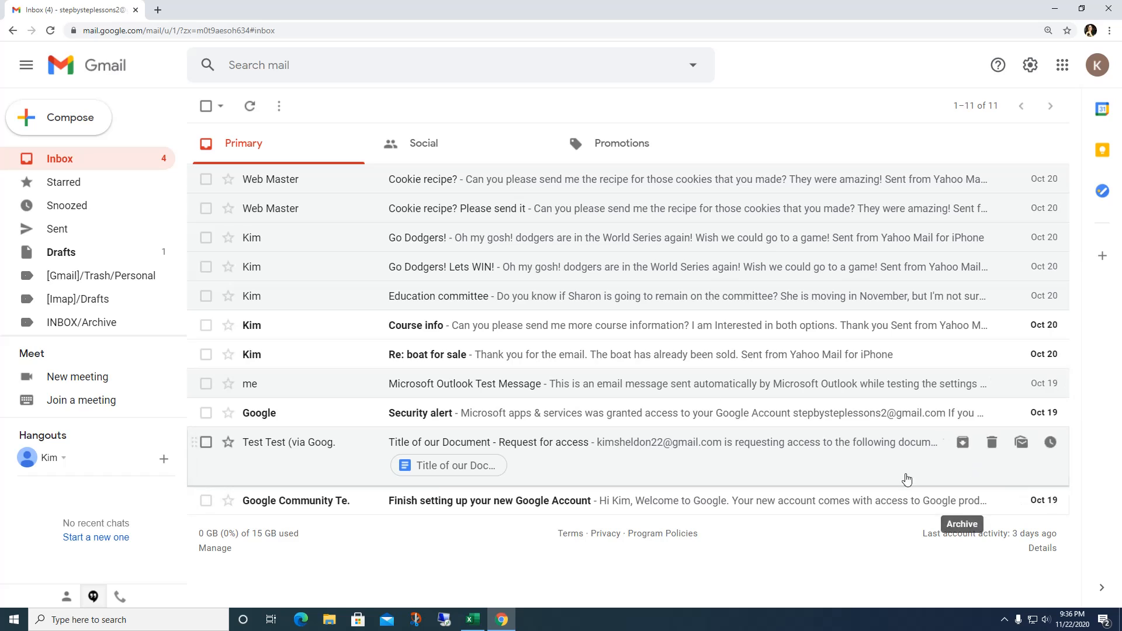
{"action": "left_click", "coordinate": [70, 121]}
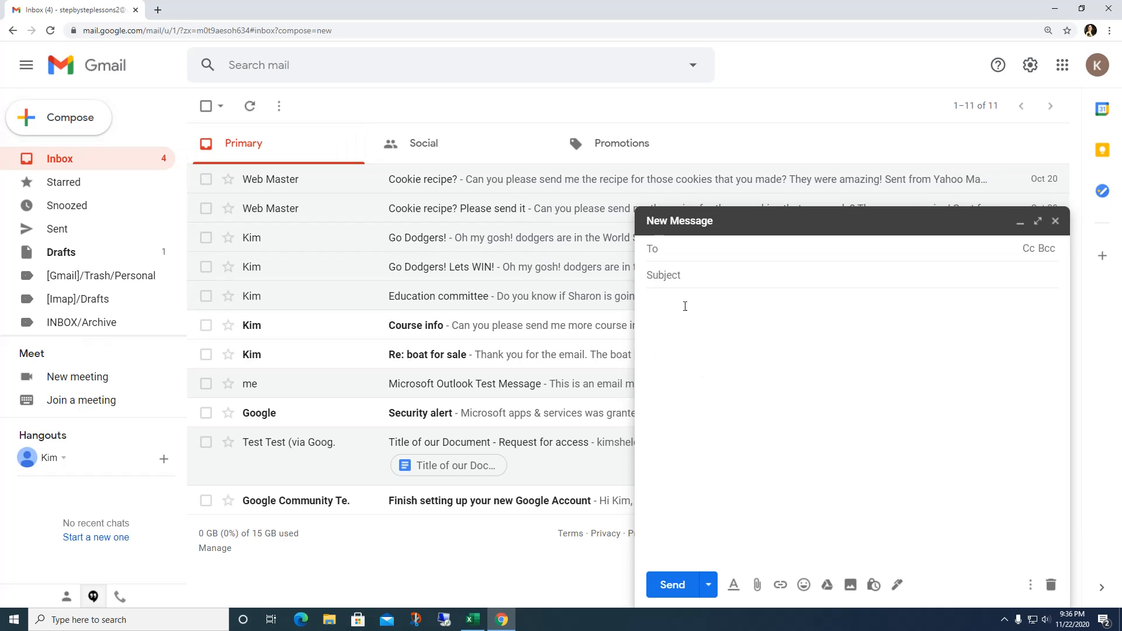
{"action": "left_click", "coordinate": [685, 314]}
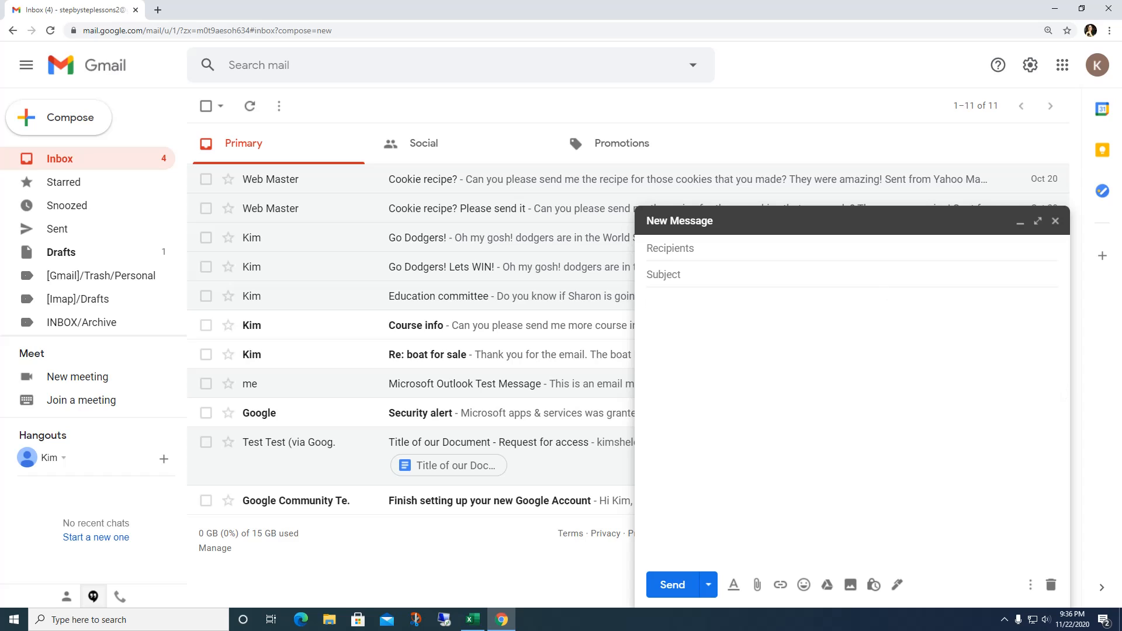
{"action": "left_click", "coordinate": [1030, 586]}
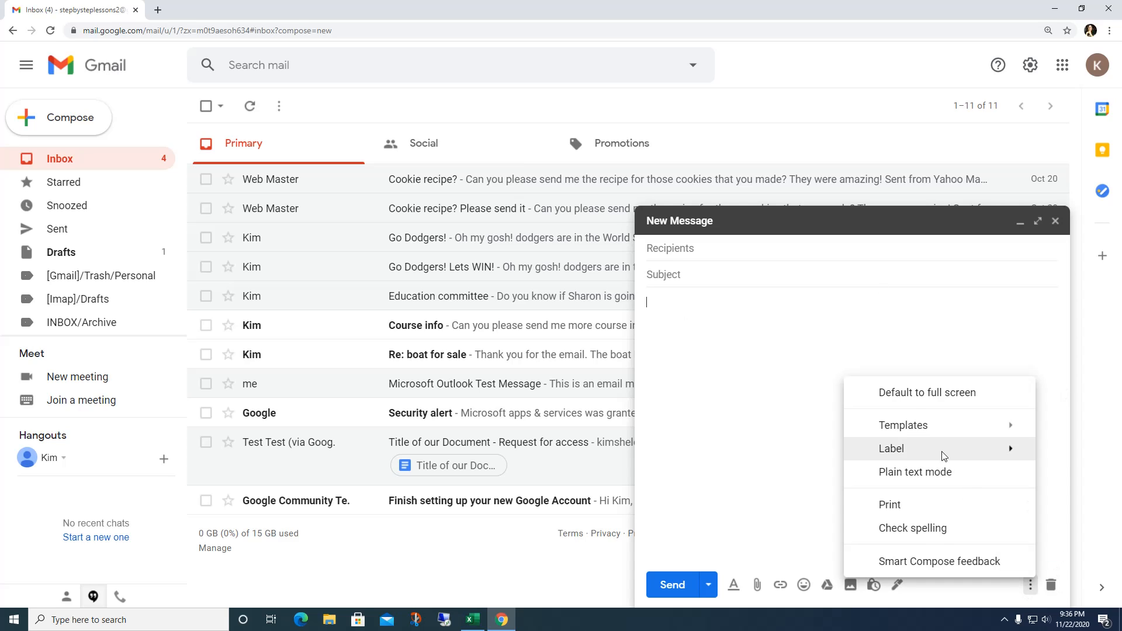
{"action": "mouse_move", "coordinate": [918, 429]}
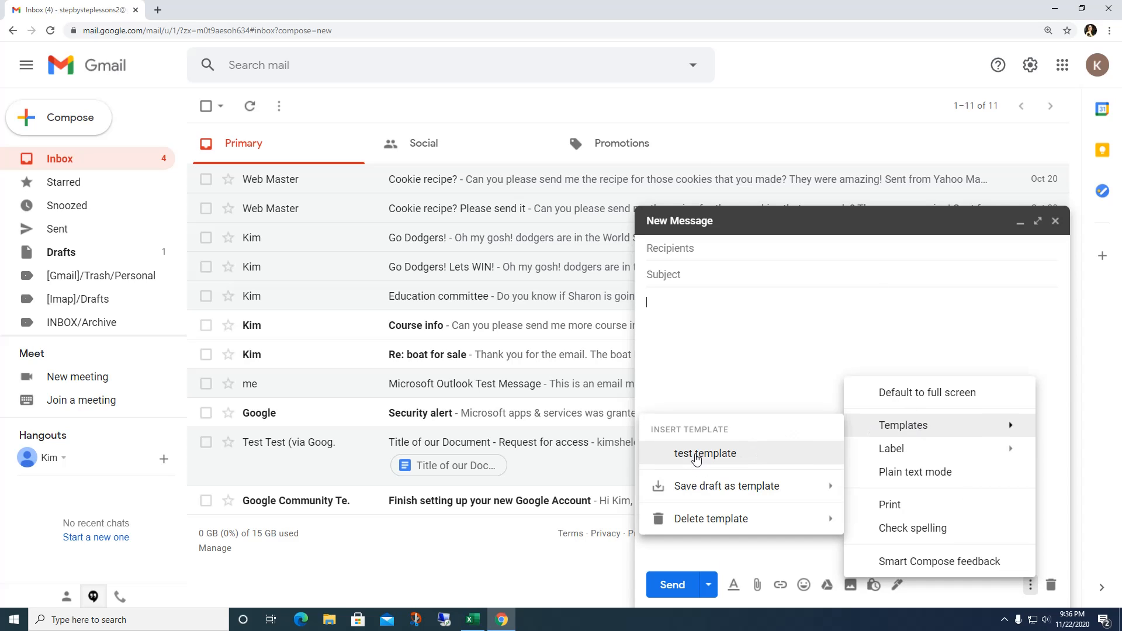
{"action": "left_click", "coordinate": [705, 453]}
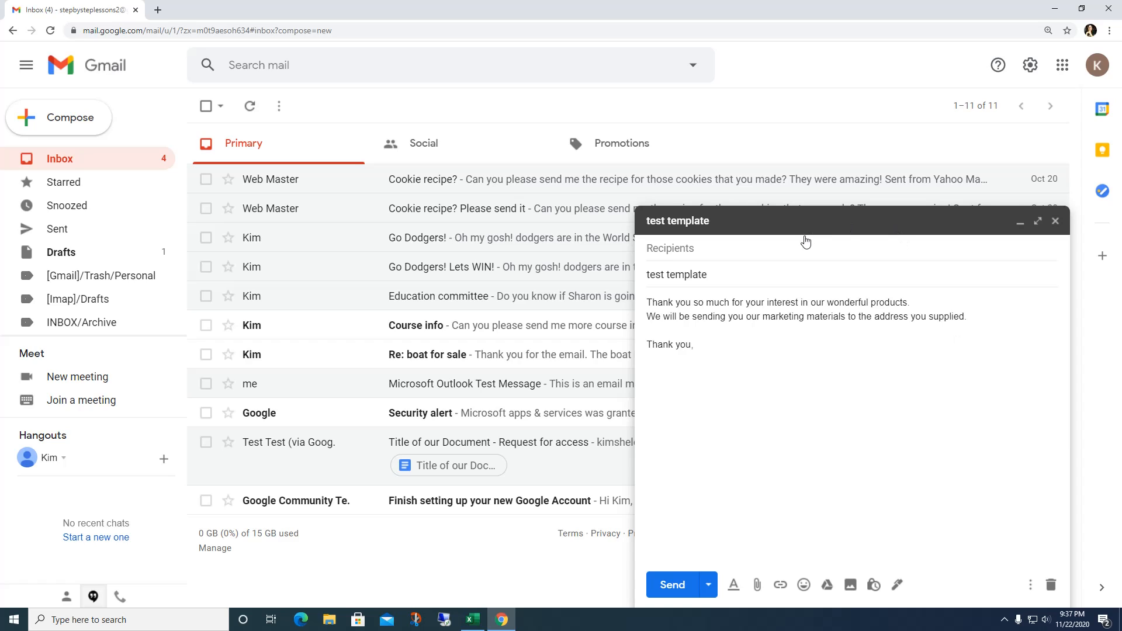
Try to schedule the templated message for sending without a recipient
{"action": "left_click", "coordinate": [709, 587]}
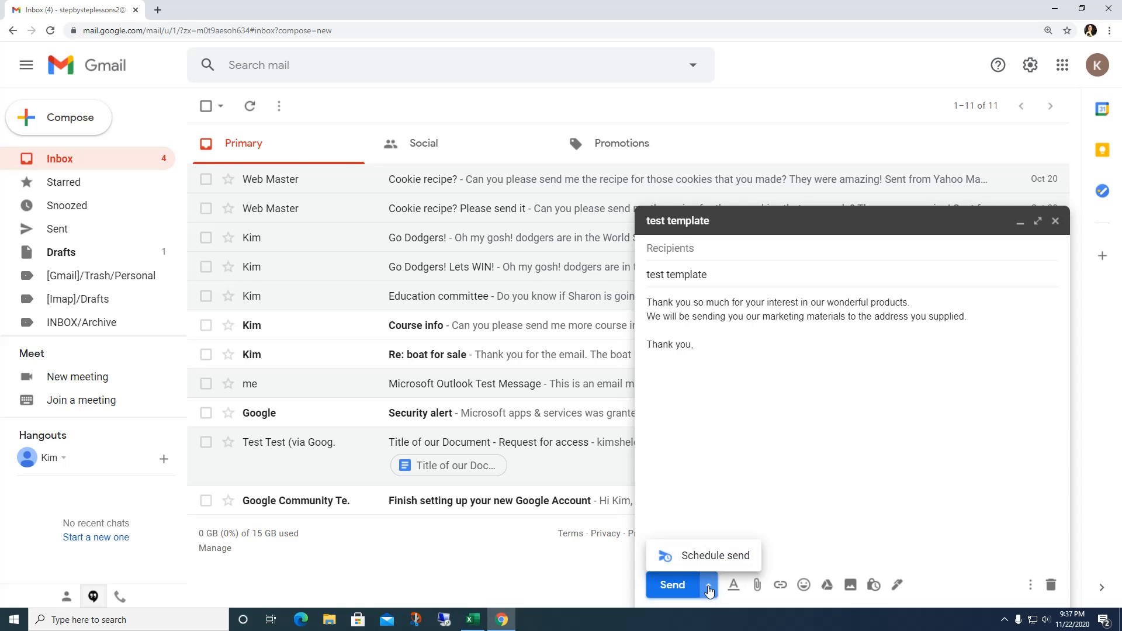
{"action": "left_click", "coordinate": [709, 562]}
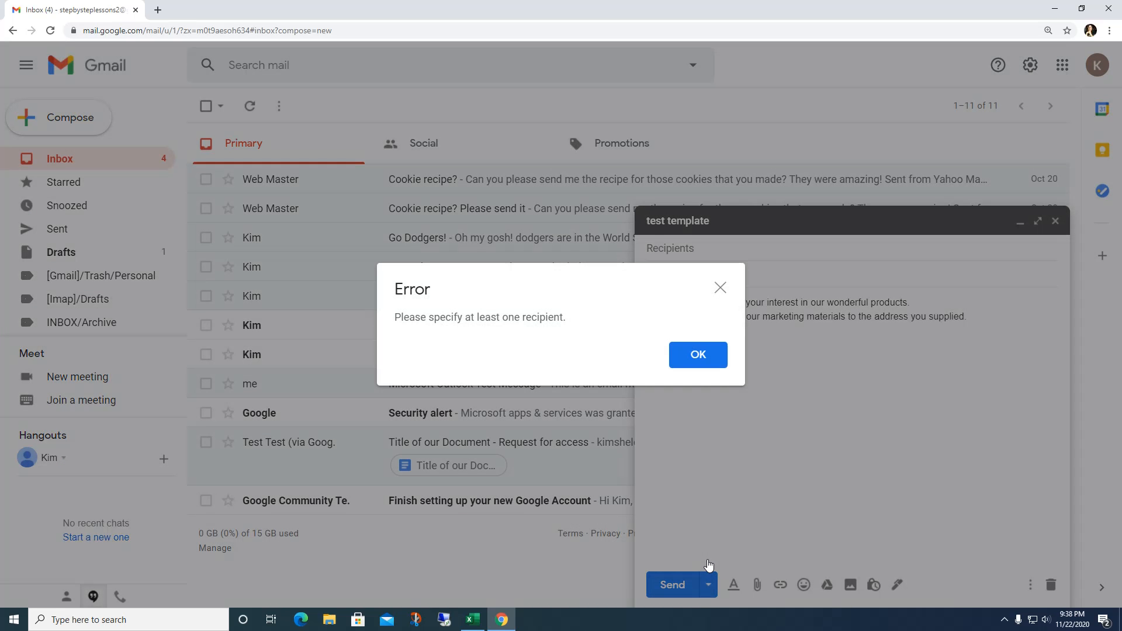
{"action": "left_click", "coordinate": [719, 291]}
Dismiss the recipient error and enter the recipient's email address in the templated message
{"action": "left_click", "coordinate": [717, 249]}
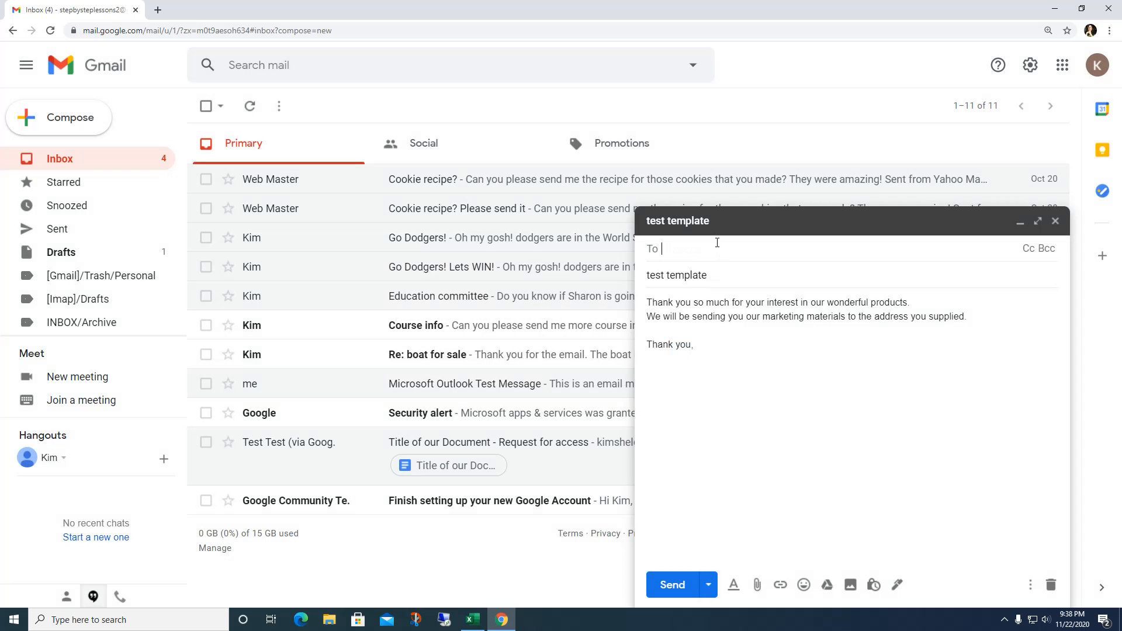
{"action": "type", "text": "sample@dm"}
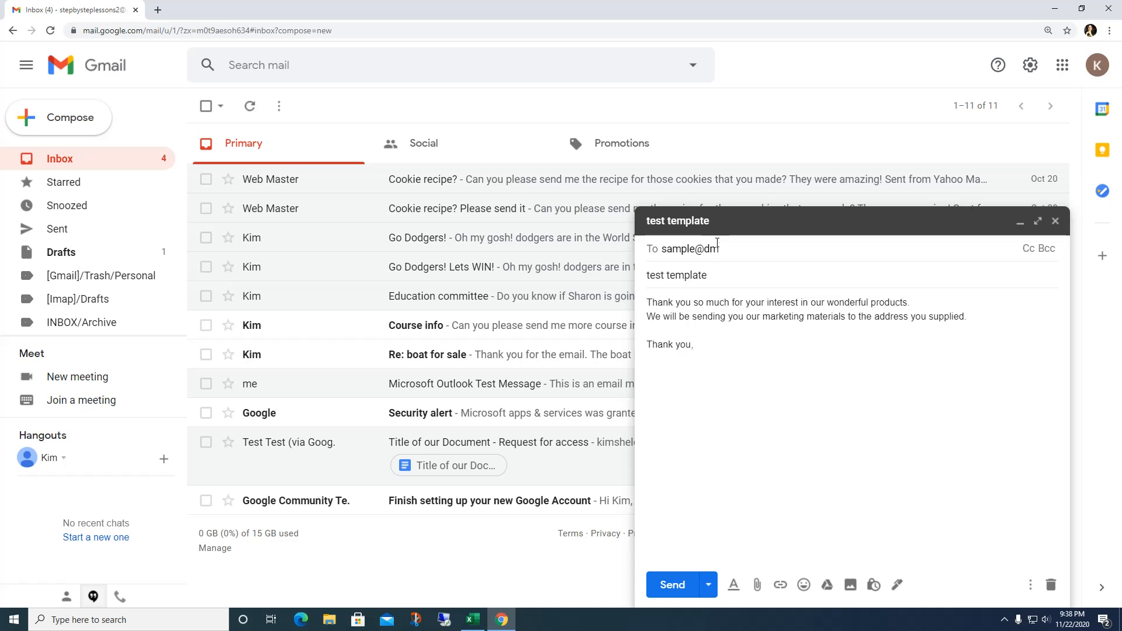
{"action": "key", "text": "BackSpace"}
{"action": "key", "text": "BackSpace"}
{"action": "type", "text": "email.com"}
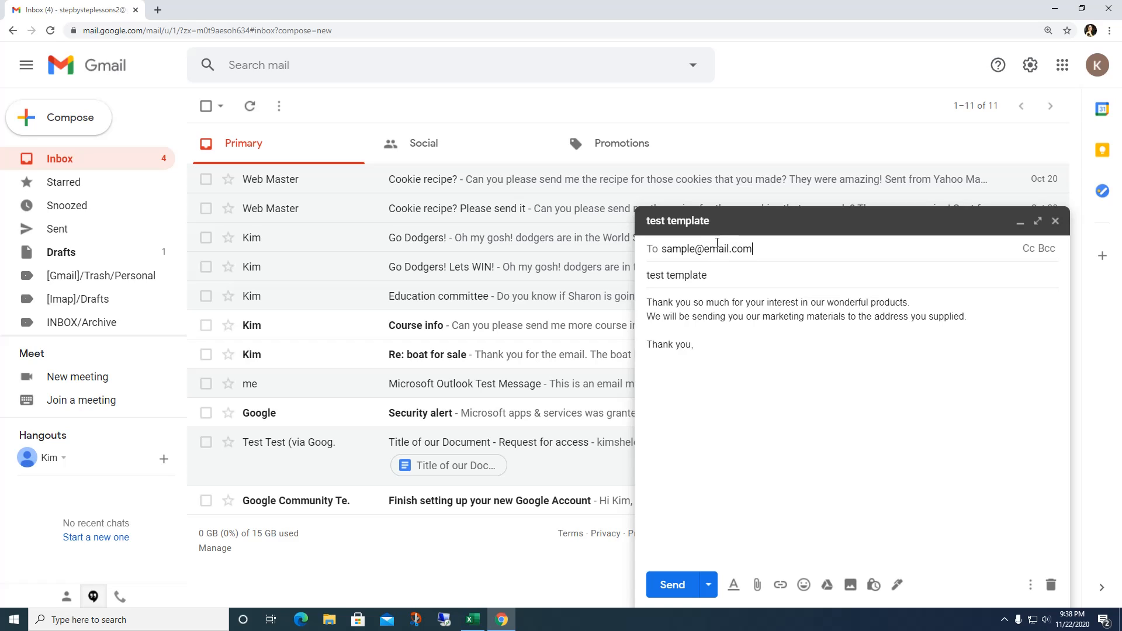
Schedule the templated message to be sent on Nov 27, 2020 at 8:45 AM
{"action": "left_click", "coordinate": [708, 585]}
{"action": "left_click", "coordinate": [714, 557]}
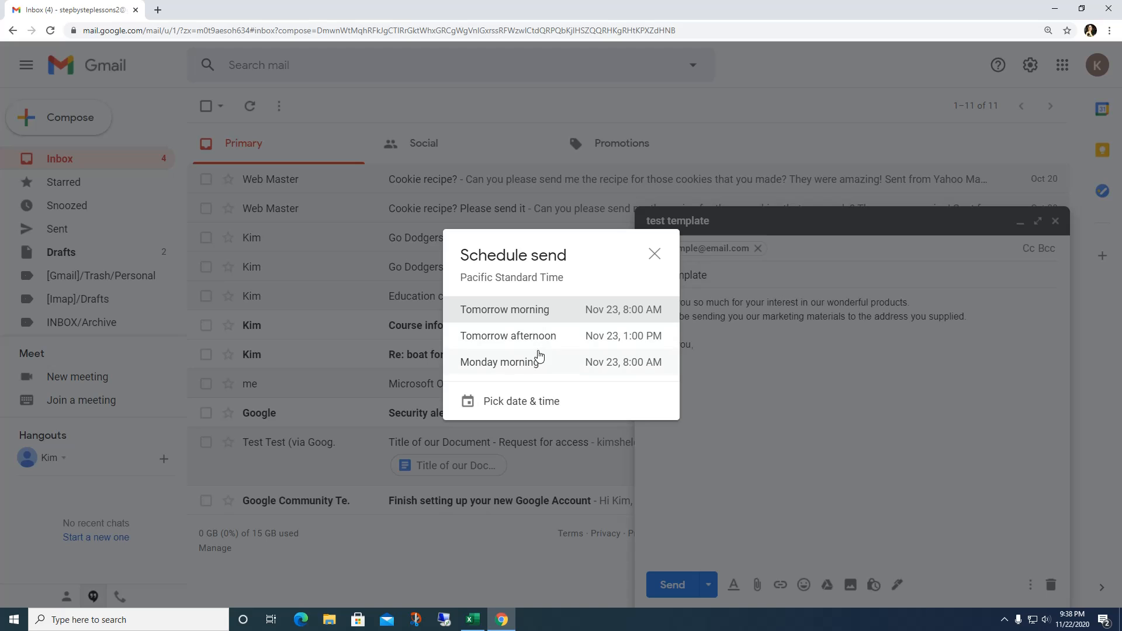
{"action": "left_click", "coordinate": [523, 411]}
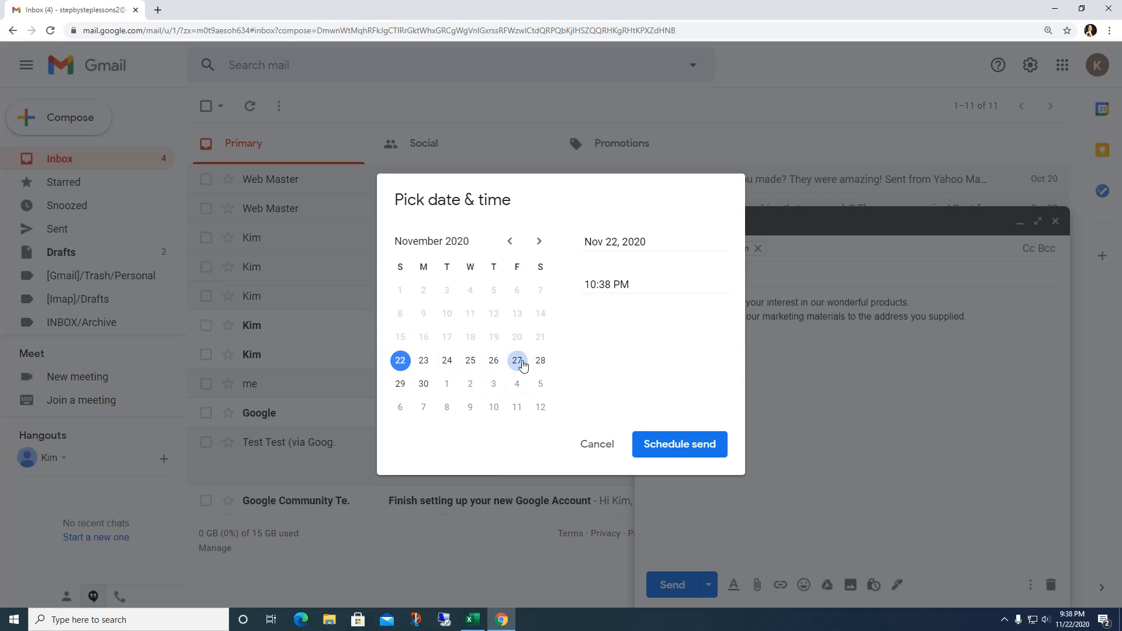
{"action": "left_click", "coordinate": [518, 362]}
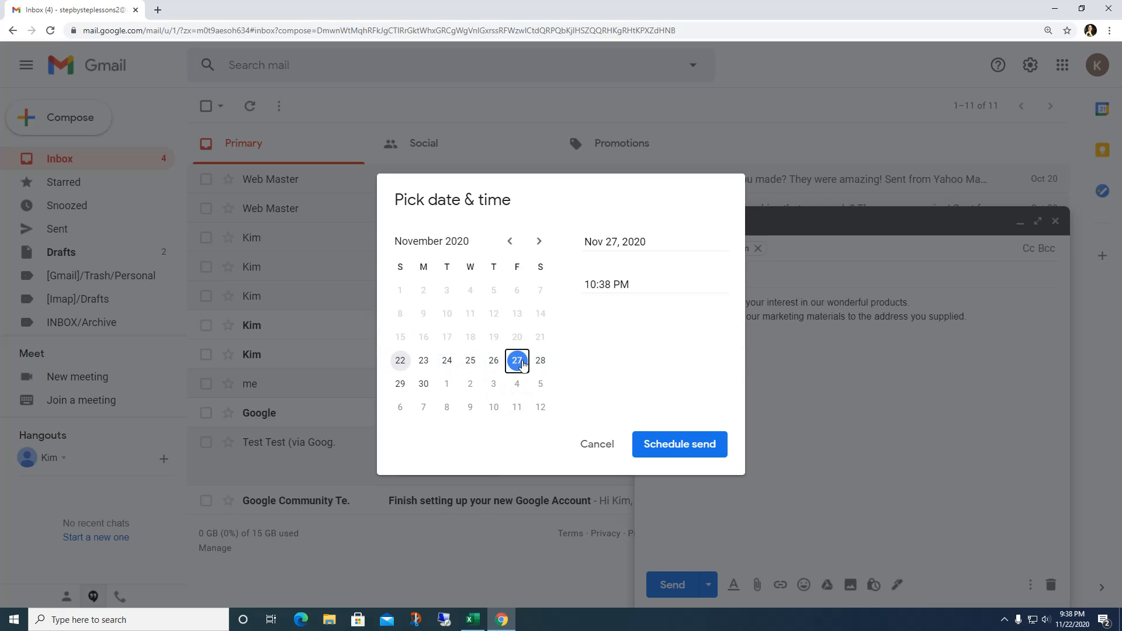
{"action": "left_click", "coordinate": [613, 283]}
{"action": "left_click_drag", "start_coordinate": [633, 282], "coordinate": [514, 287]}
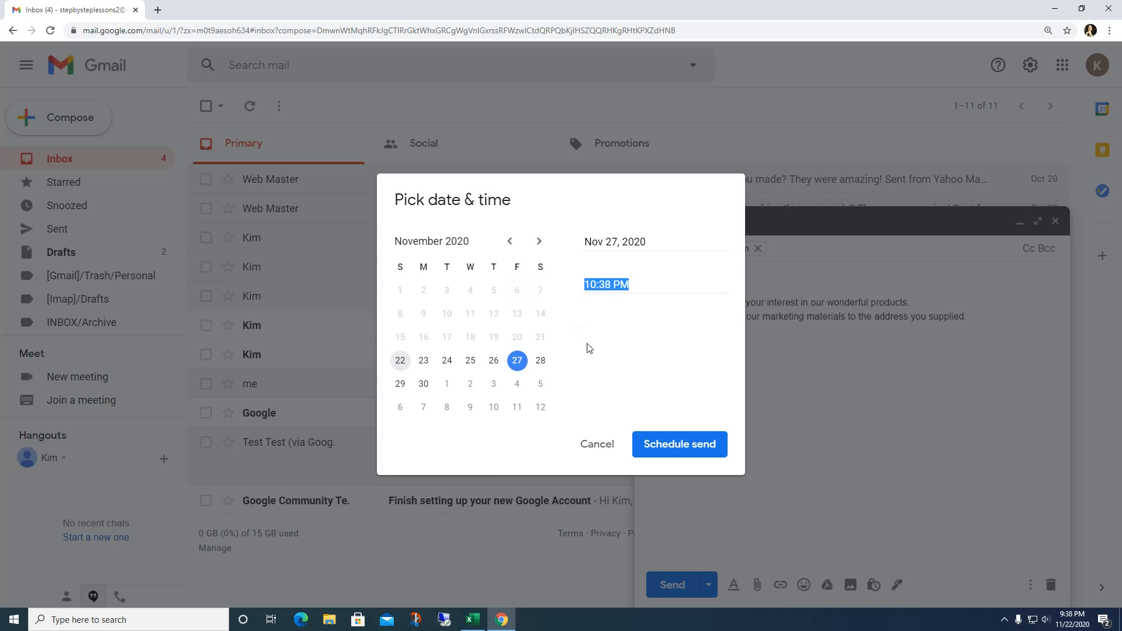
{"action": "type", "text": "8::45am"}
{"action": "left_click", "coordinate": [674, 454]}
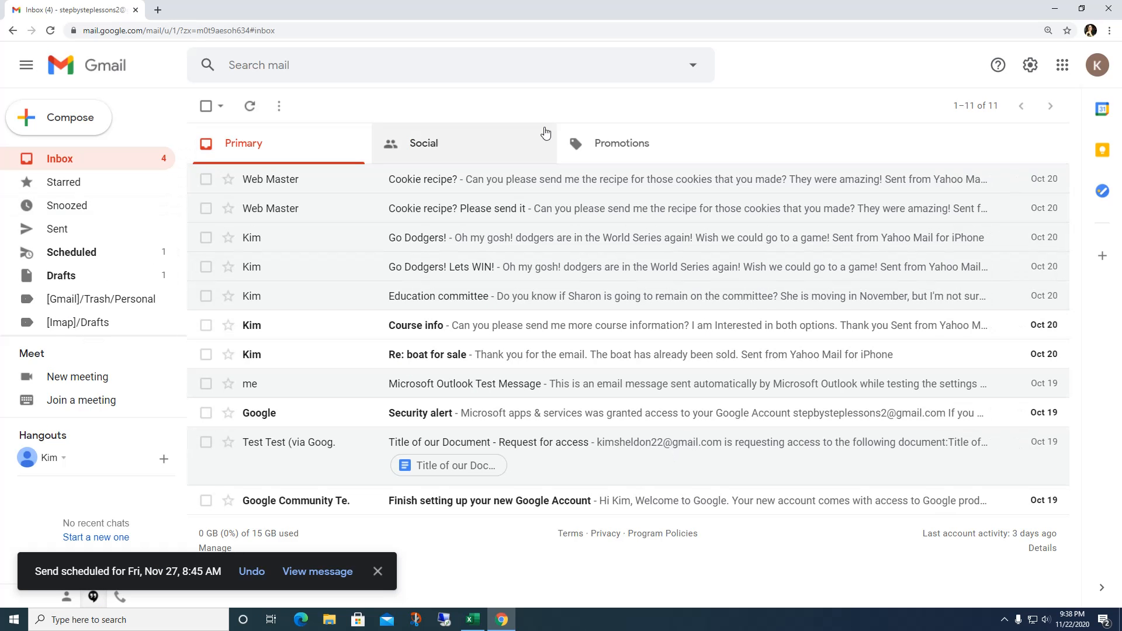
Open the Scheduled mailbox, review the additional message actions and delete the scheduled "test template" message
{"action": "left_click", "coordinate": [53, 252]}
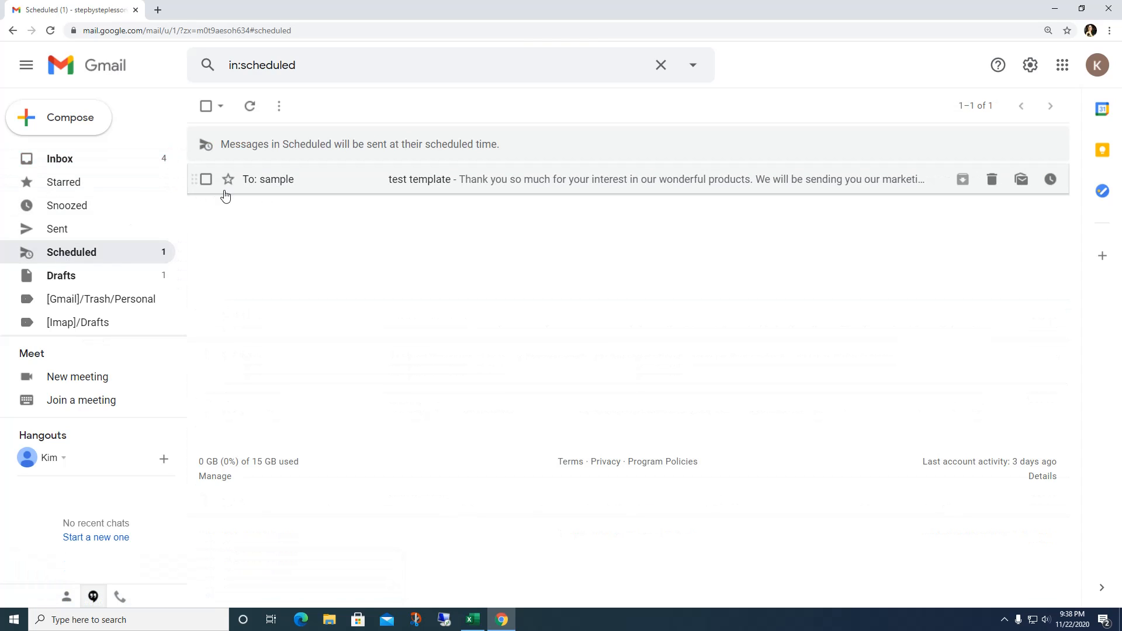
{"action": "left_click", "coordinate": [206, 179]}
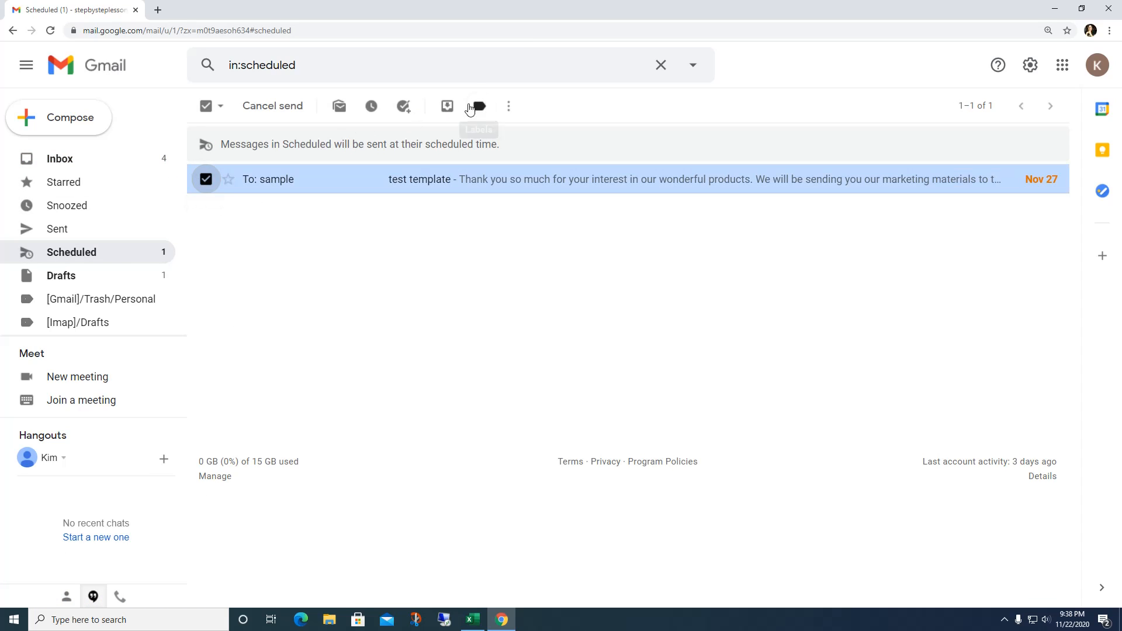
{"action": "left_click", "coordinate": [509, 106]}
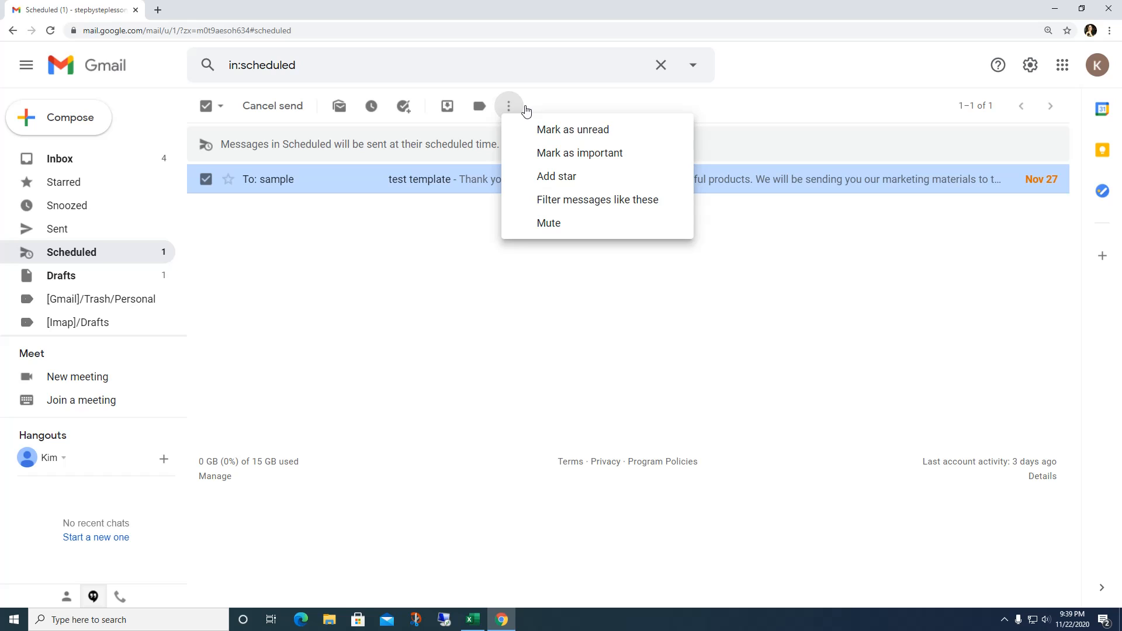
{"action": "left_click", "coordinate": [444, 237]}
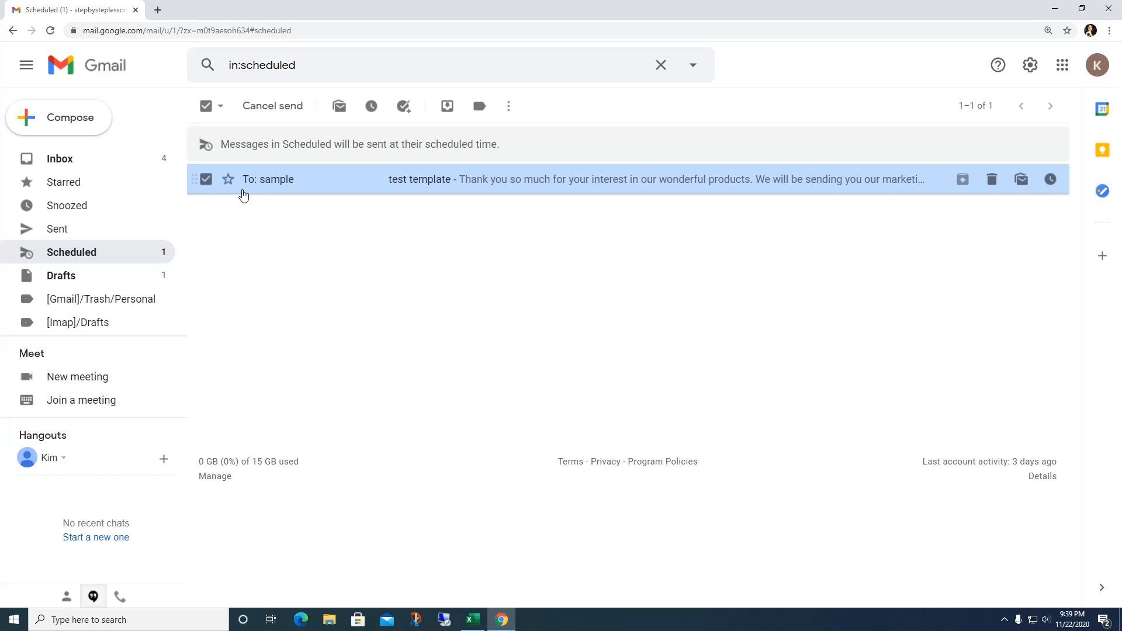
{"action": "left_click", "coordinate": [206, 181]}
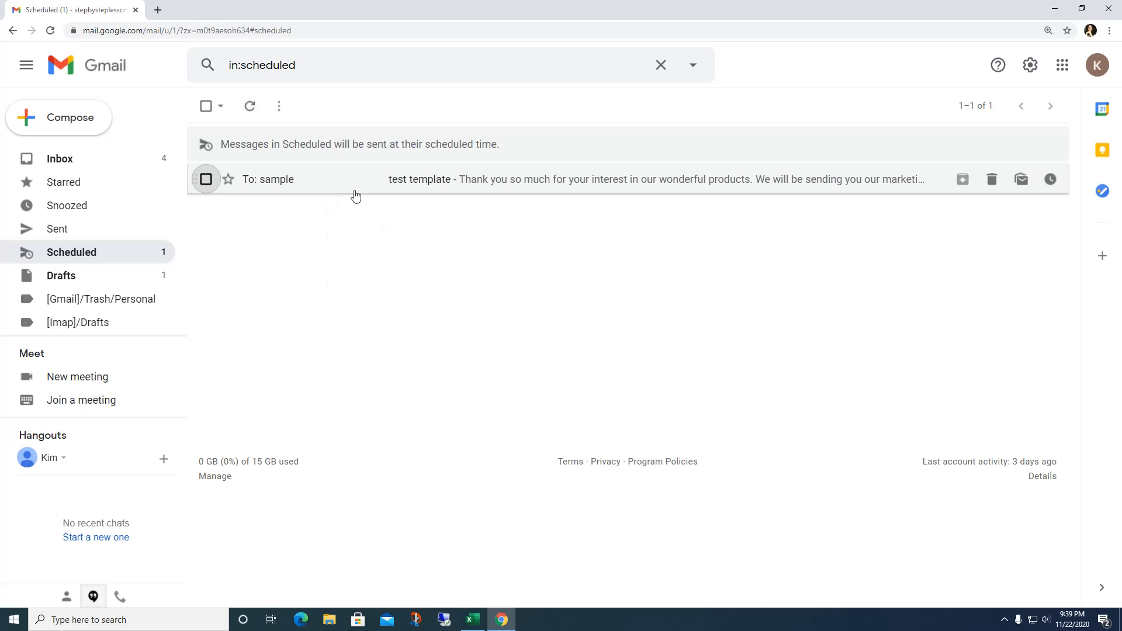
{"action": "left_click", "coordinate": [207, 181]}
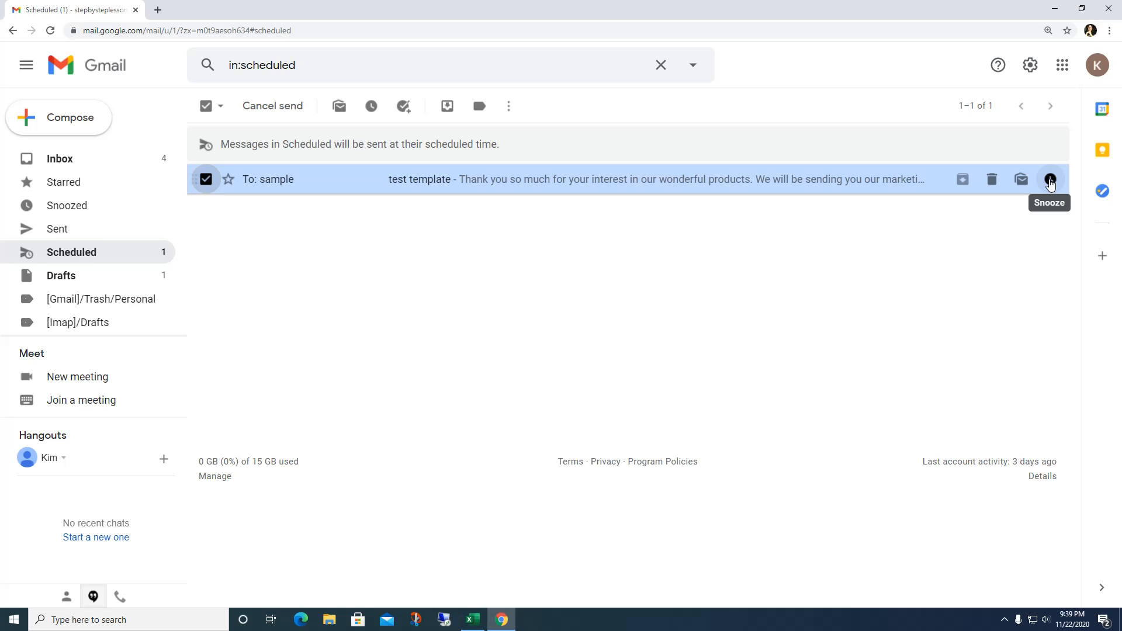
{"action": "left_click", "coordinate": [994, 185]}
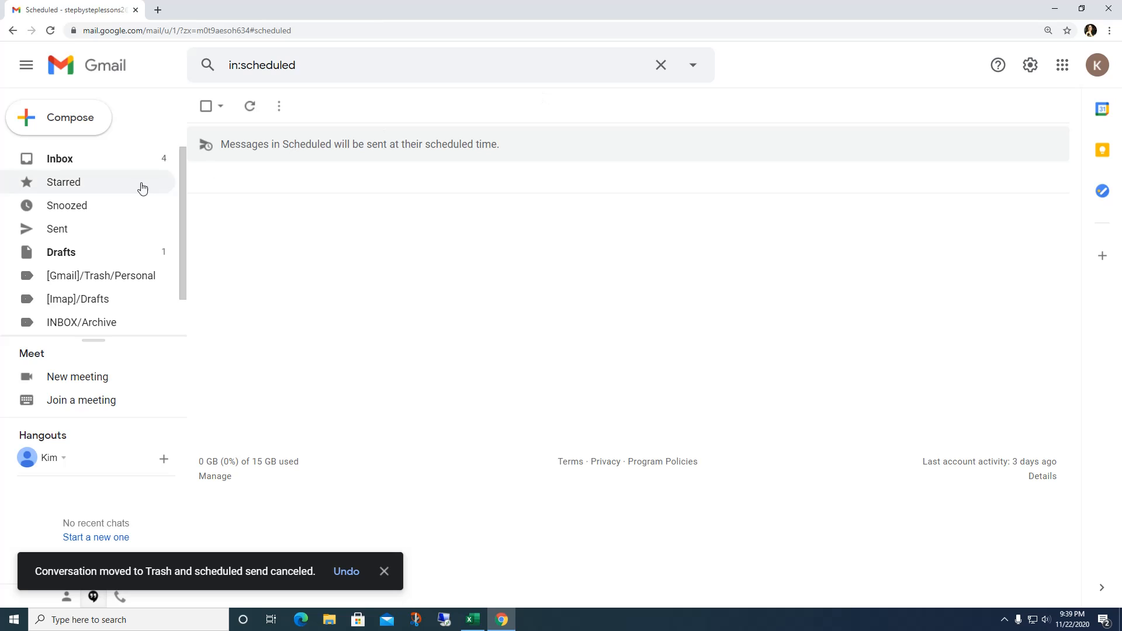
Compose a new message addressed to the account's own email address with the subject "test"
{"action": "left_click", "coordinate": [42, 115]}
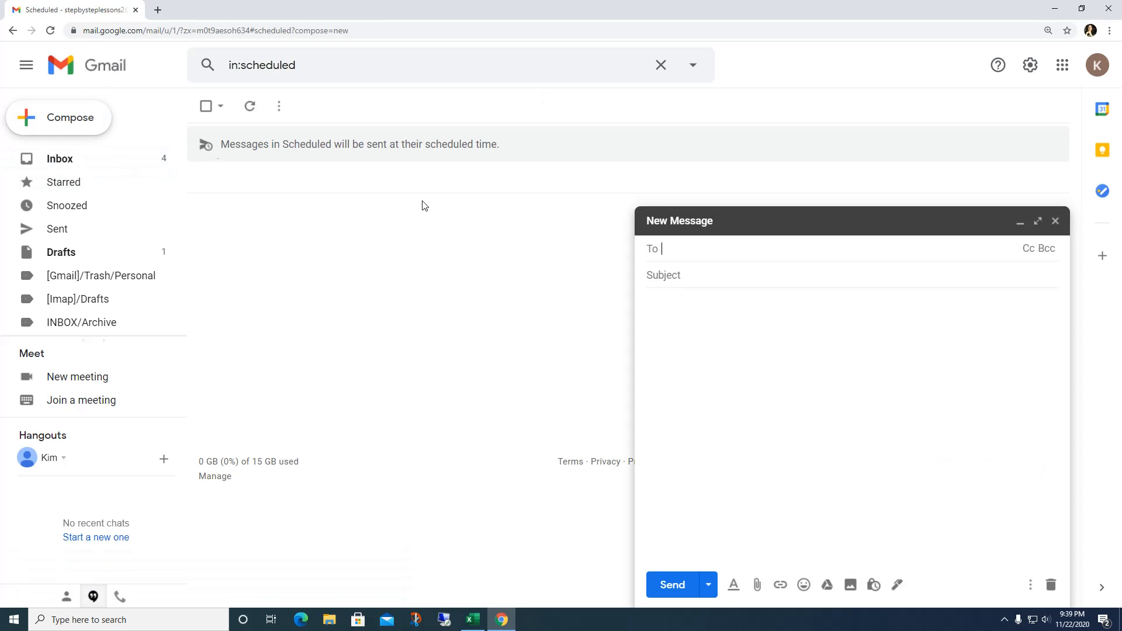
{"action": "type", "text": "ste"}
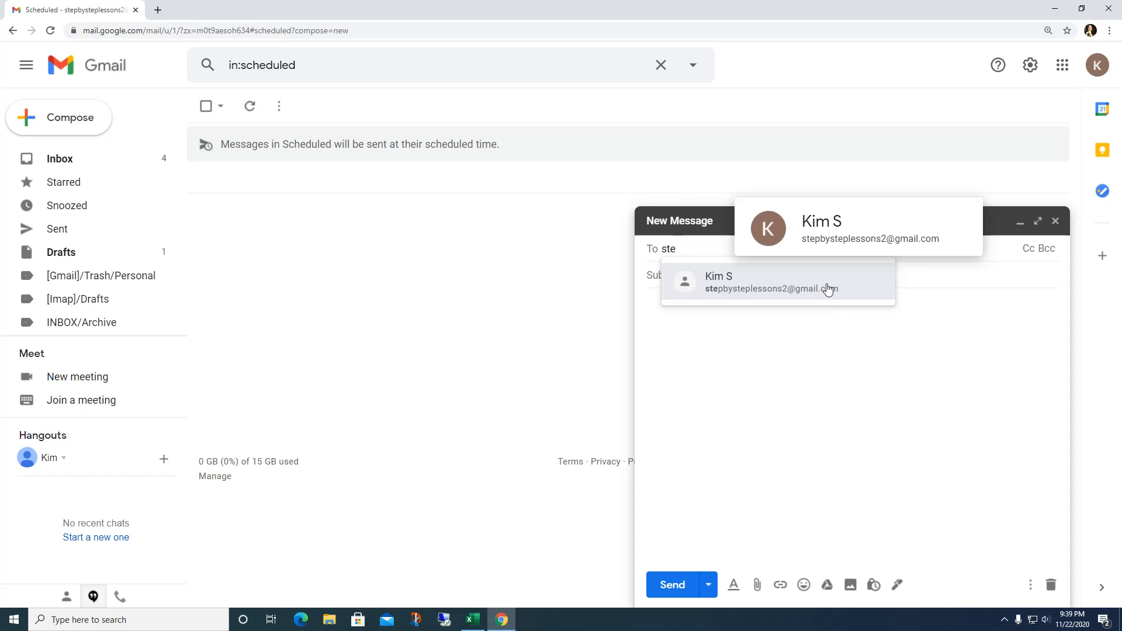
{"action": "left_click", "coordinate": [825, 285]}
{"action": "left_click", "coordinate": [768, 274]}
{"action": "type", "text": "test"}
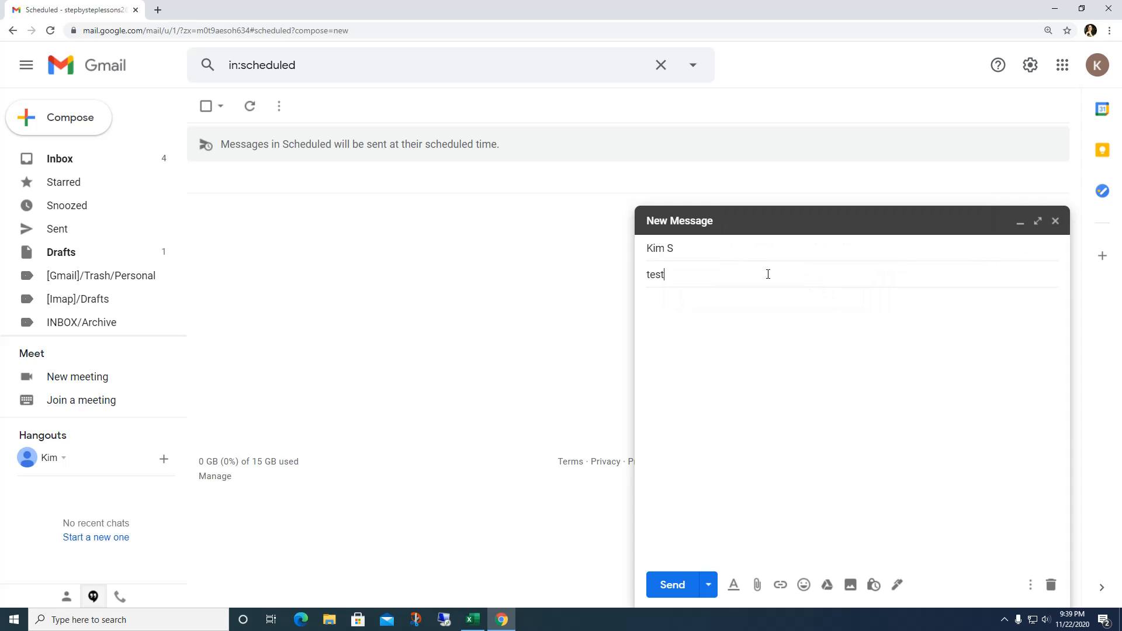
{"action": "key", "text": "Tab"}
Insert "test template" into the "test" message and send it
{"action": "left_click", "coordinate": [1031, 585]}
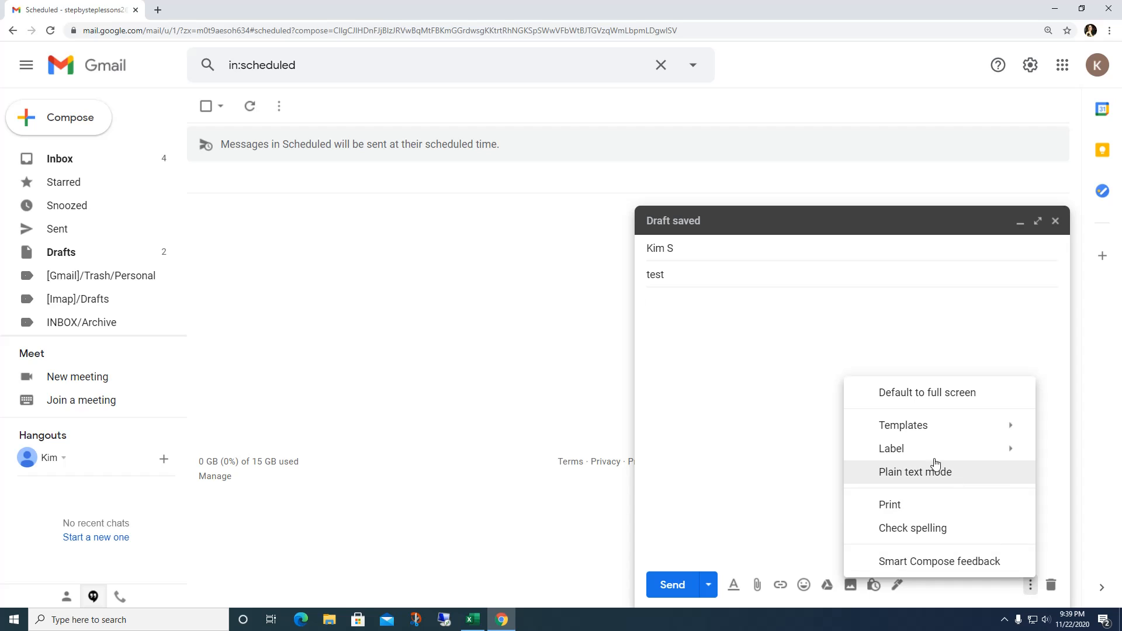
{"action": "mouse_move", "coordinate": [920, 426]}
{"action": "left_click", "coordinate": [744, 455]}
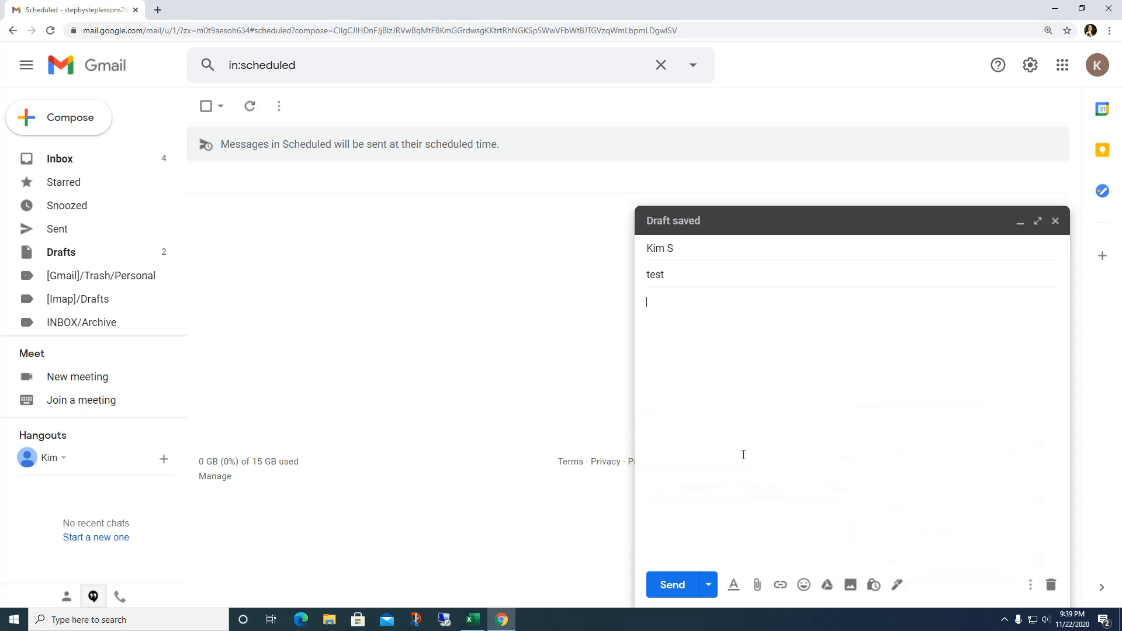
{"action": "left_click", "coordinate": [657, 585]}
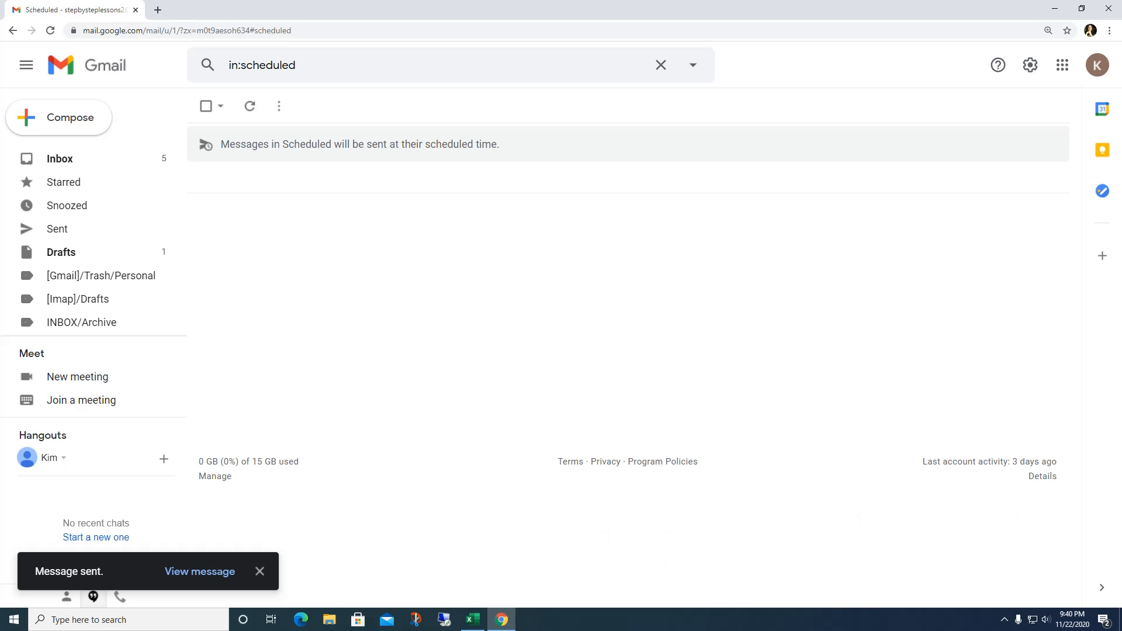
Set the Undo Send cancellation period to 30 seconds in the general settings and save the changes
{"action": "left_click", "coordinate": [1031, 65]}
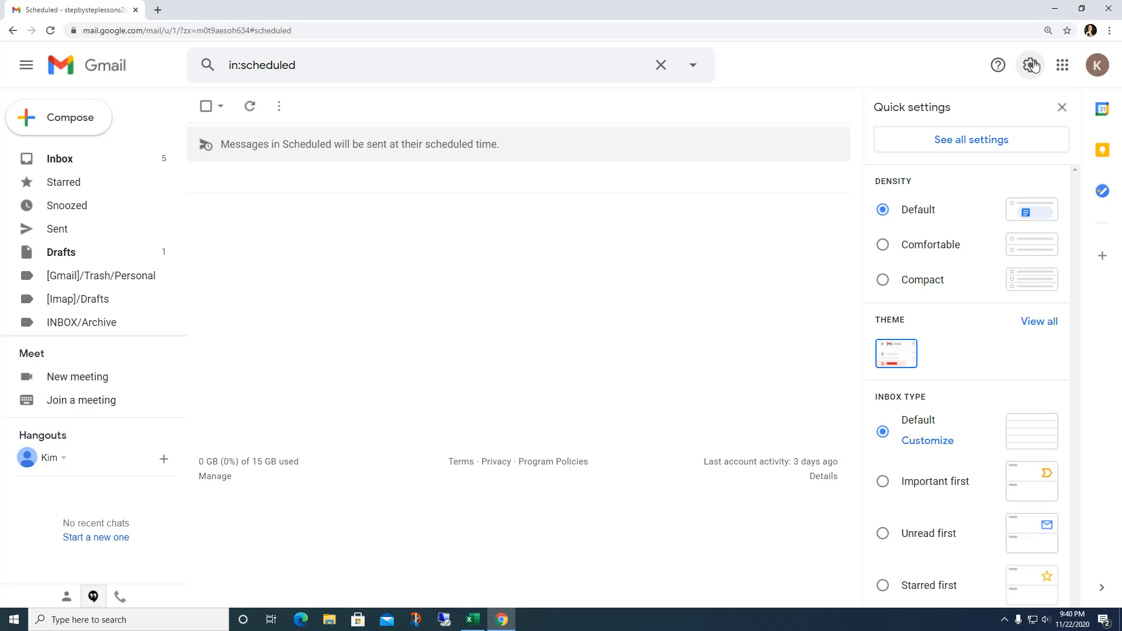
{"action": "left_click", "coordinate": [965, 144]}
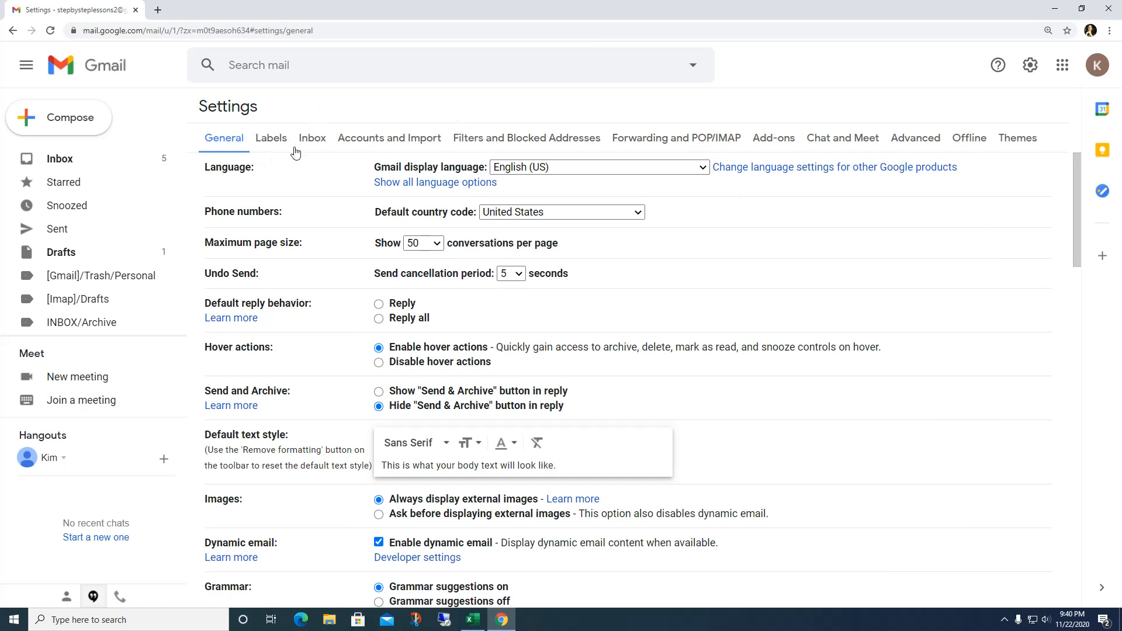
{"action": "left_click", "coordinate": [520, 275]}
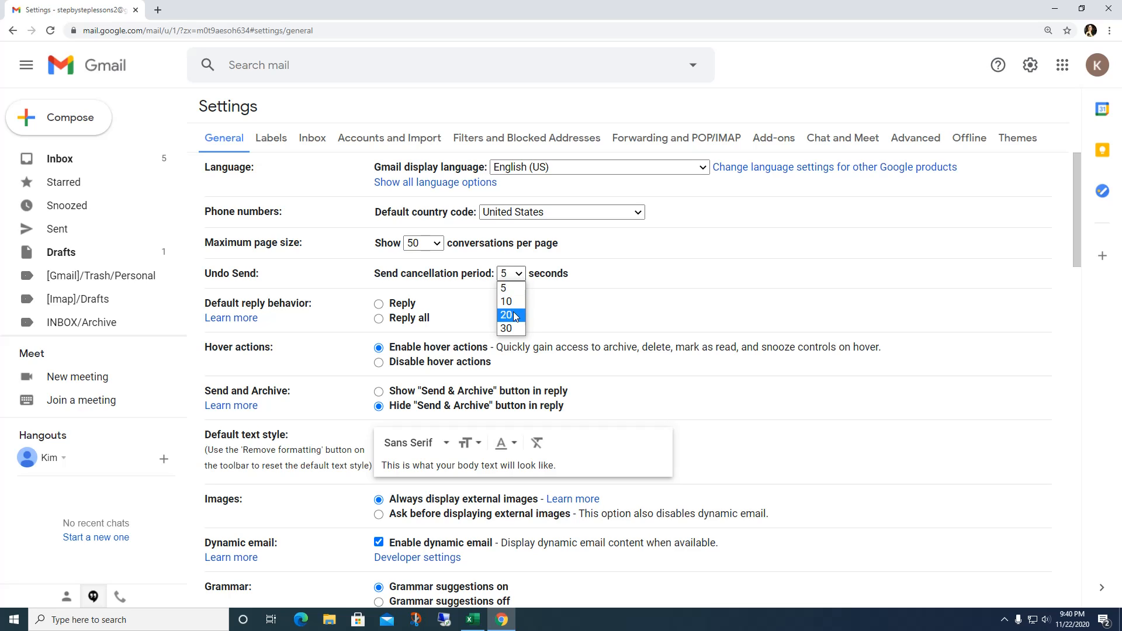
{"action": "left_click", "coordinate": [507, 329]}
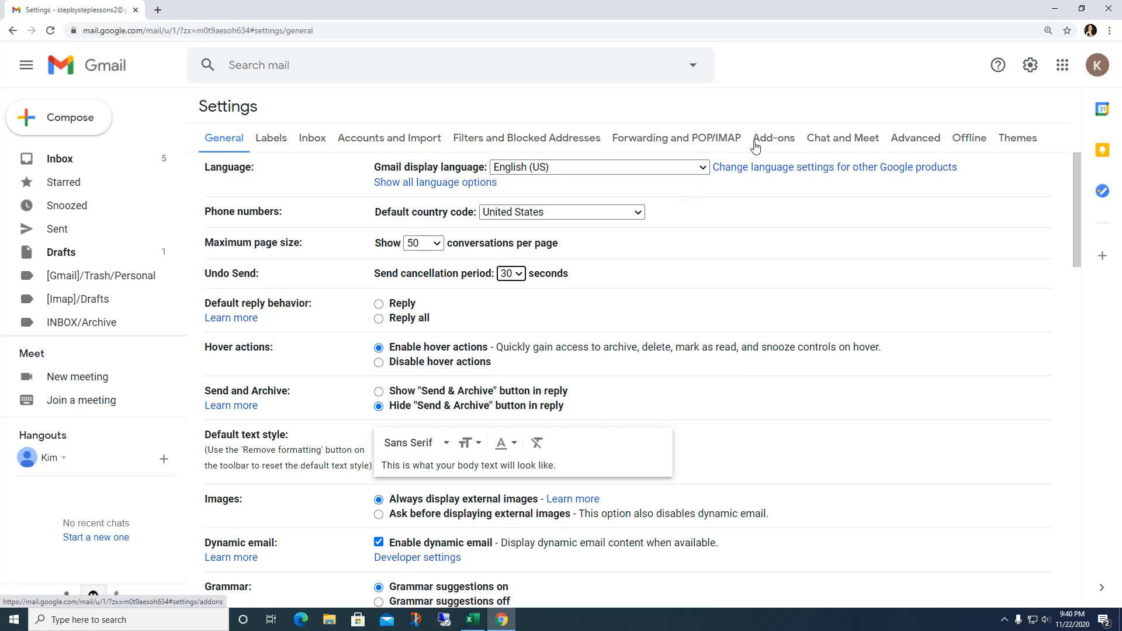
{"action": "left_click_drag", "start_coordinate": [1074, 204], "coordinate": [1078, 547]}
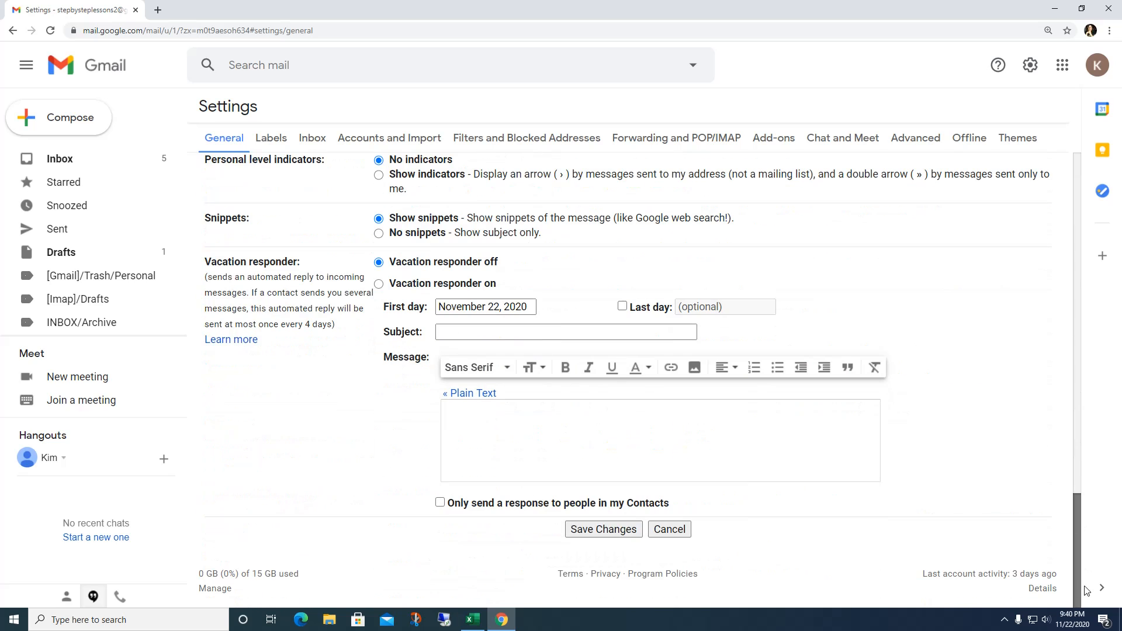
{"action": "left_click", "coordinate": [588, 533]}
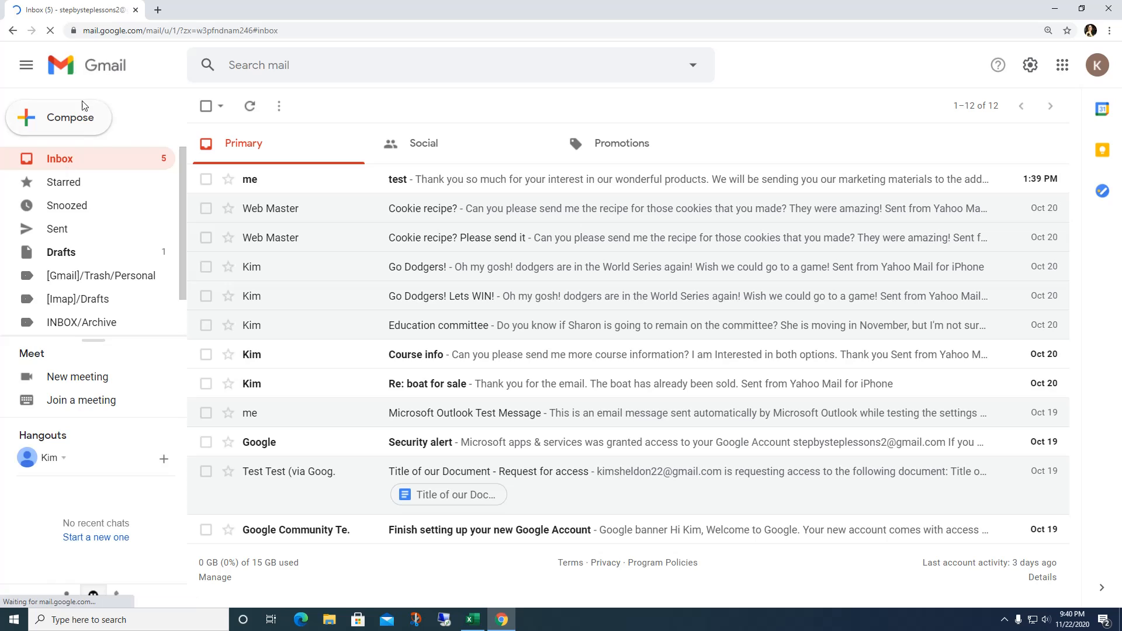
Compose a message to the account's own email address with the subject "number 2" and insert "test template" into it
{"action": "left_click", "coordinate": [50, 129]}
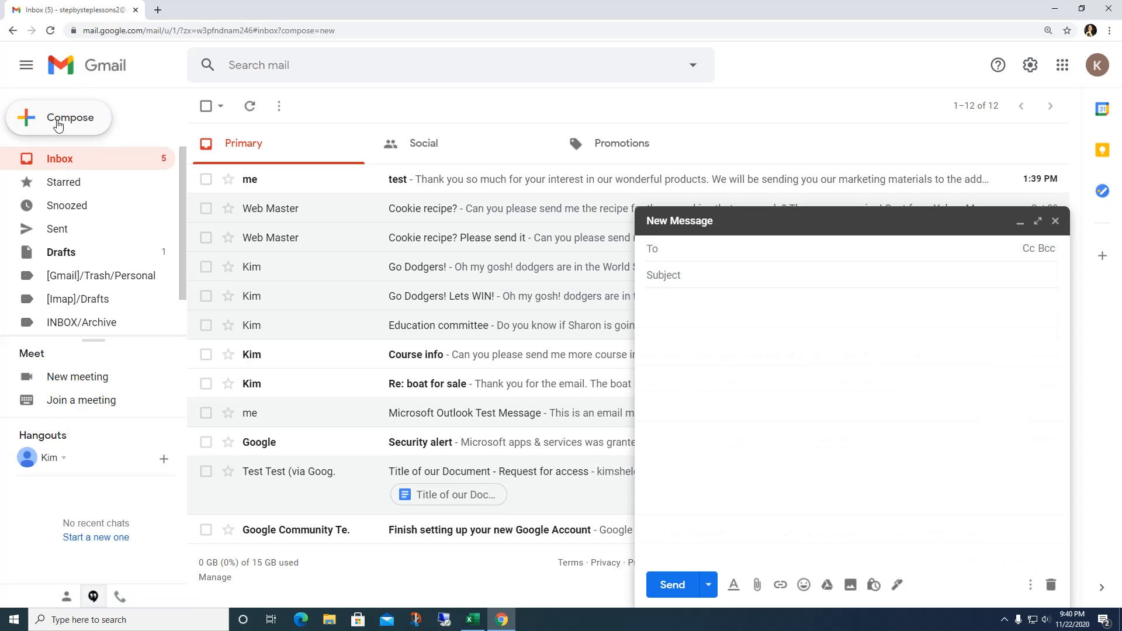
{"action": "type", "text": "ste"}
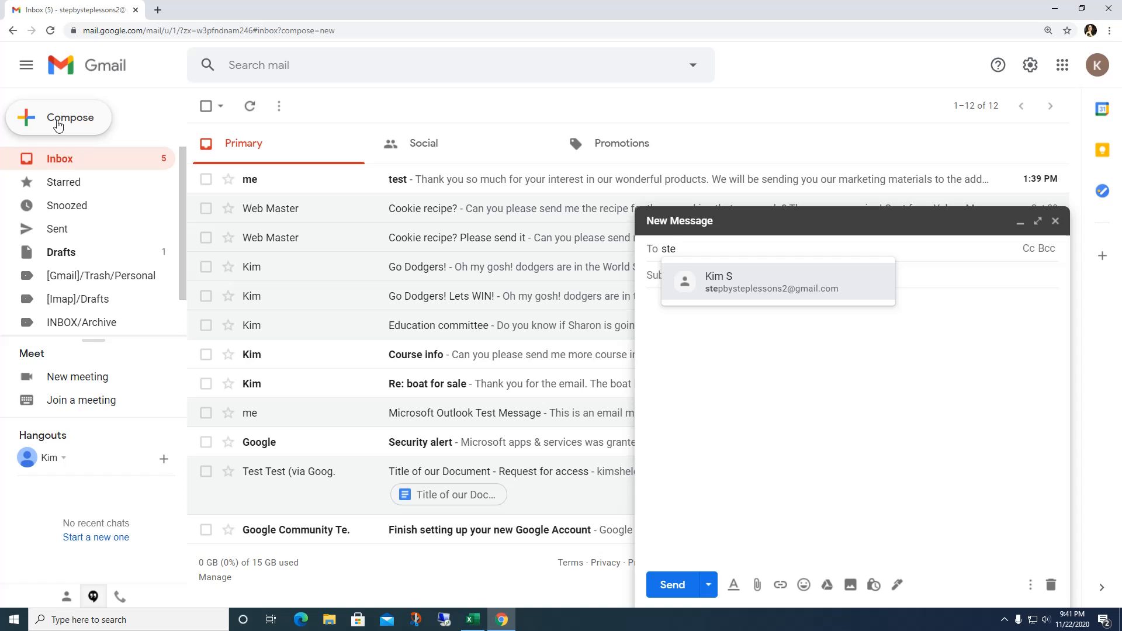
{"action": "left_click", "coordinate": [716, 289]}
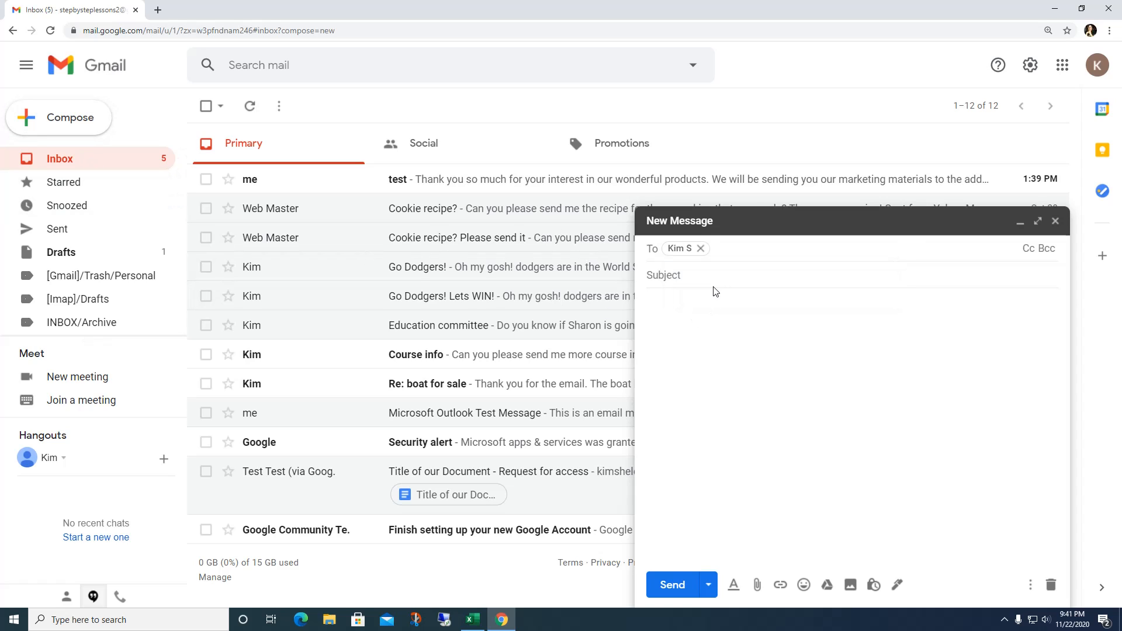
{"action": "left_click", "coordinate": [709, 273]}
{"action": "type", "text": "number 2"}
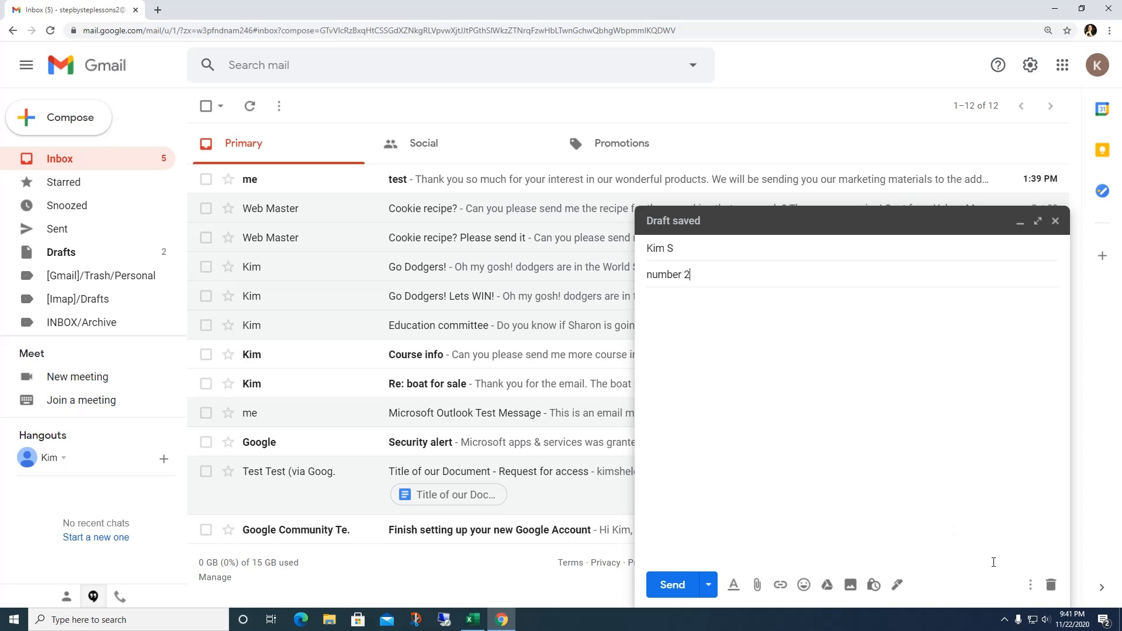
{"action": "left_click", "coordinate": [1030, 585]}
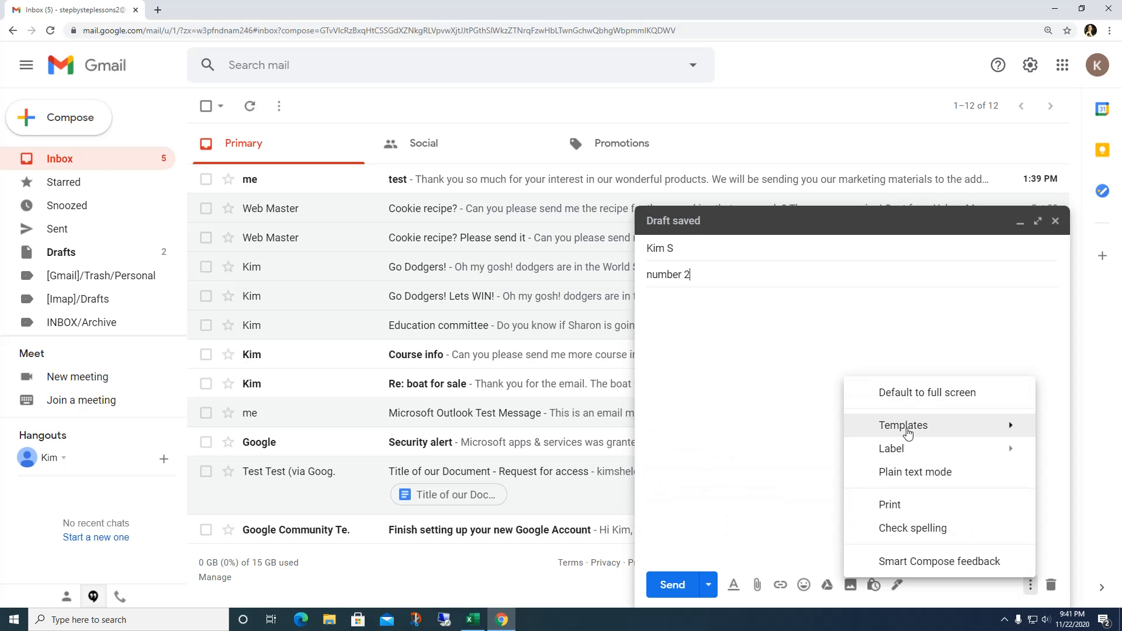
{"action": "mouse_move", "coordinate": [908, 432]}
{"action": "left_click", "coordinate": [732, 455]}
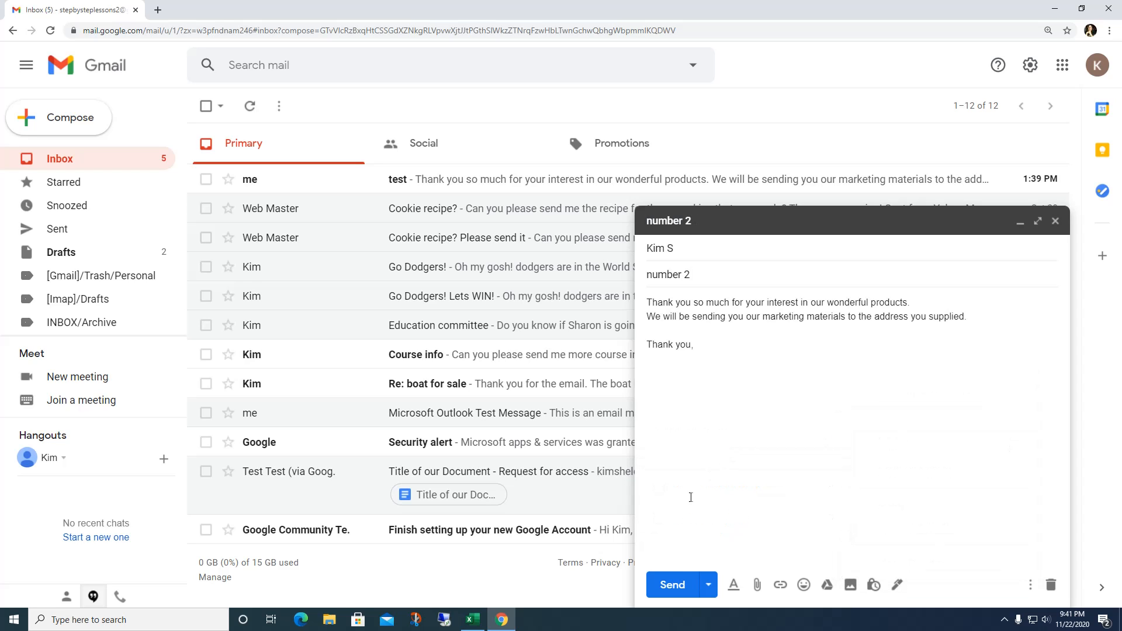
Send the "number 2" message and undo the sending
{"action": "left_click", "coordinate": [673, 584]}
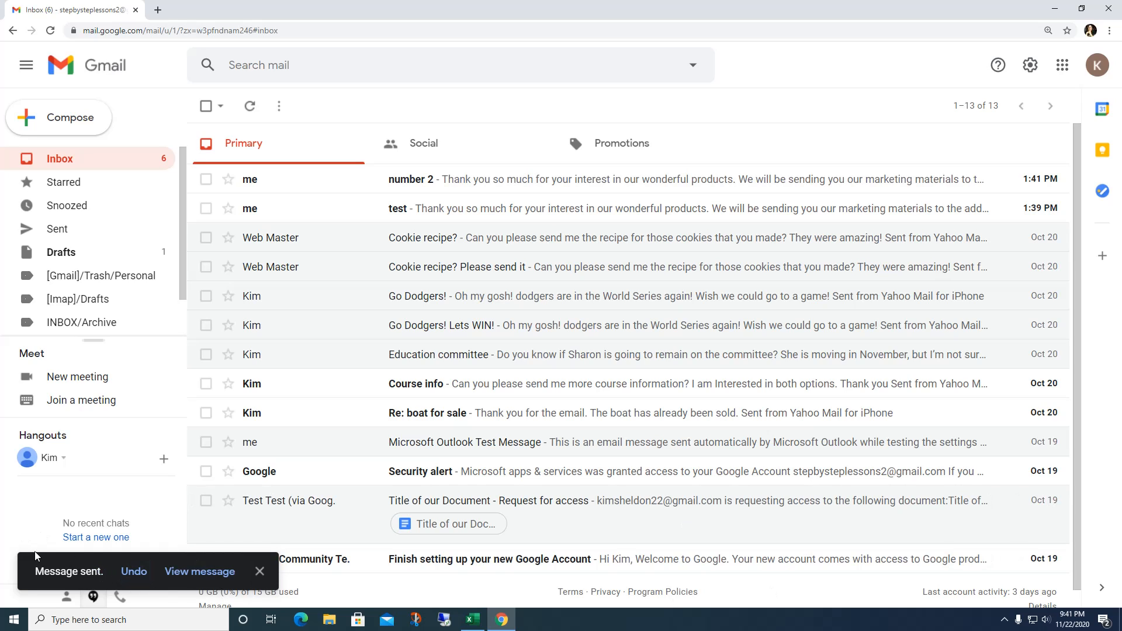
{"action": "left_click", "coordinate": [134, 571]}
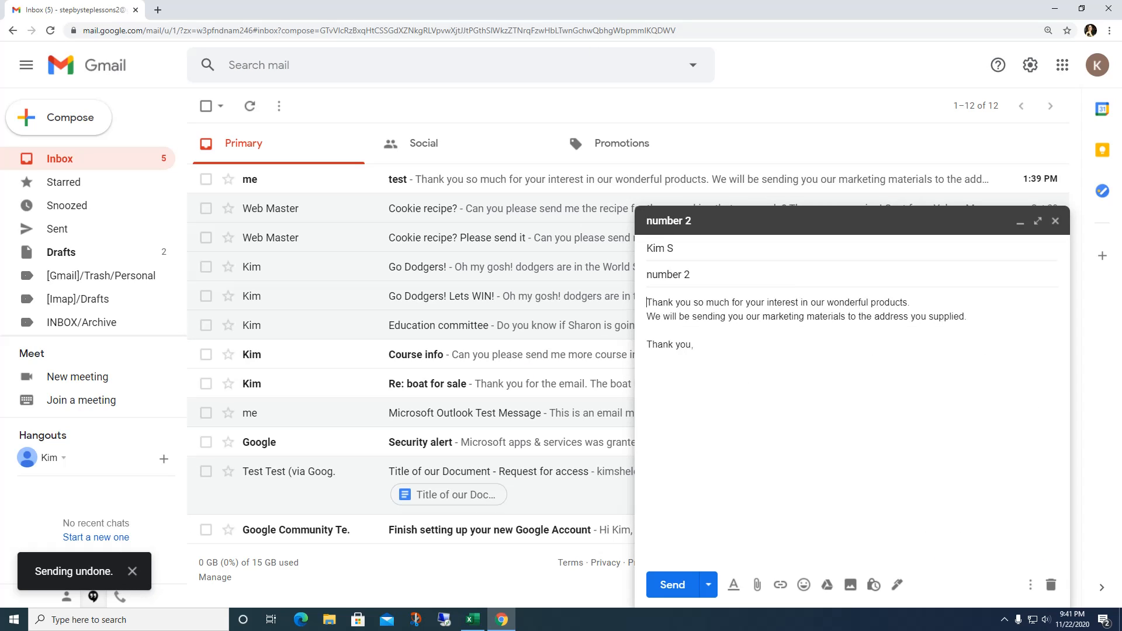
Close the "number 2" draft, review the Undo Send cancellation period in the general settings, and return to the inbox
{"action": "left_click", "coordinate": [1056, 221]}
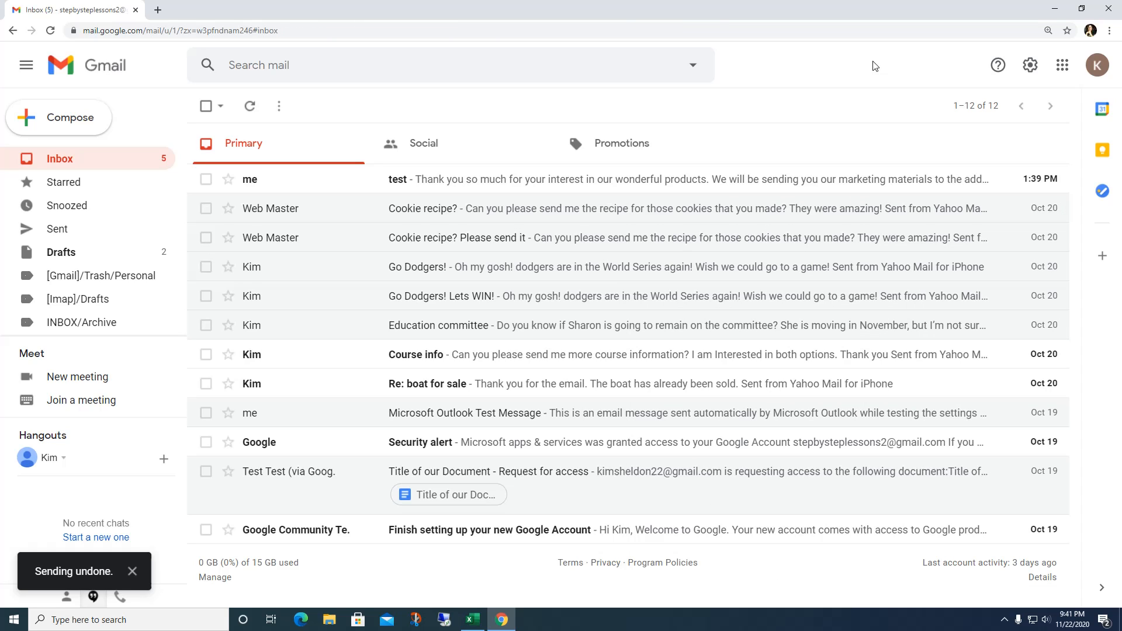
{"action": "left_click", "coordinate": [1036, 71]}
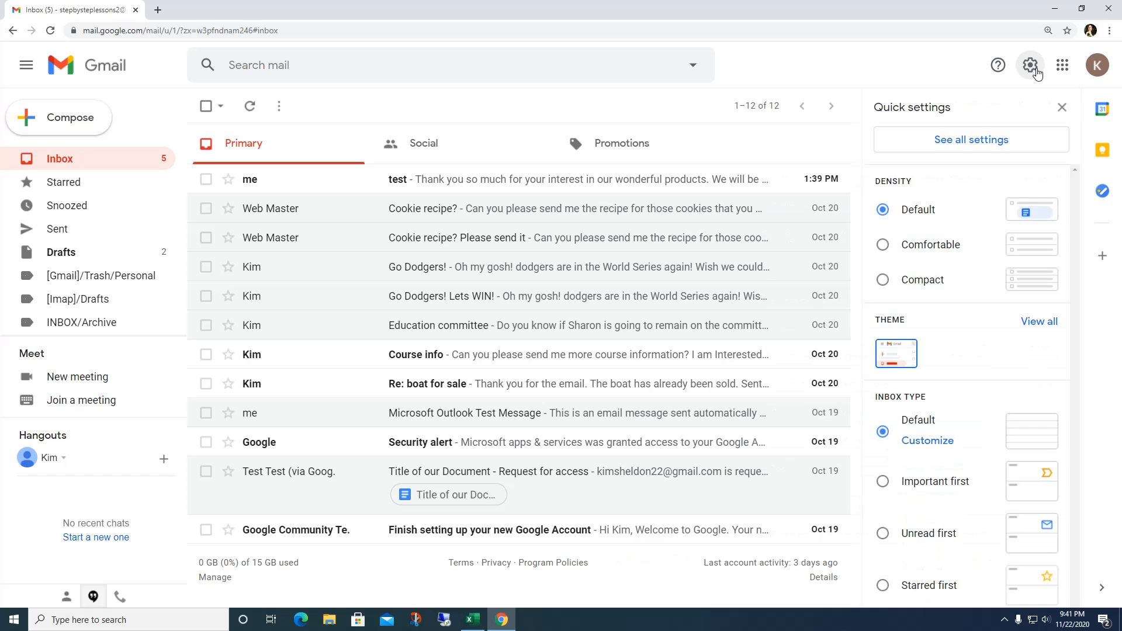
{"action": "left_click", "coordinate": [945, 145]}
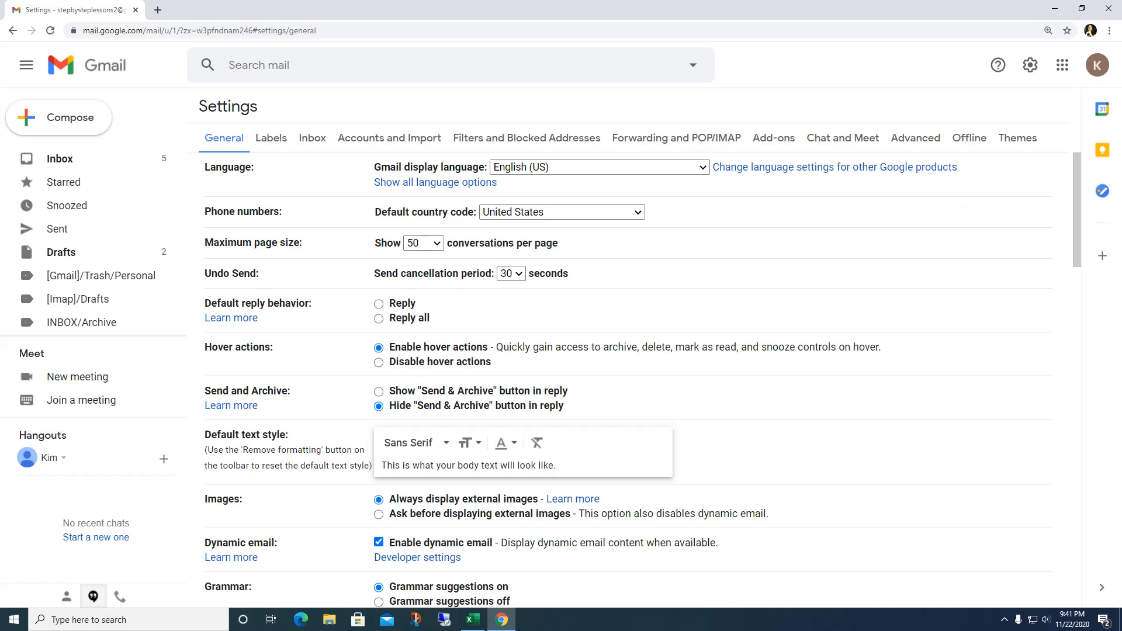
{"action": "left_click", "coordinate": [60, 159]}
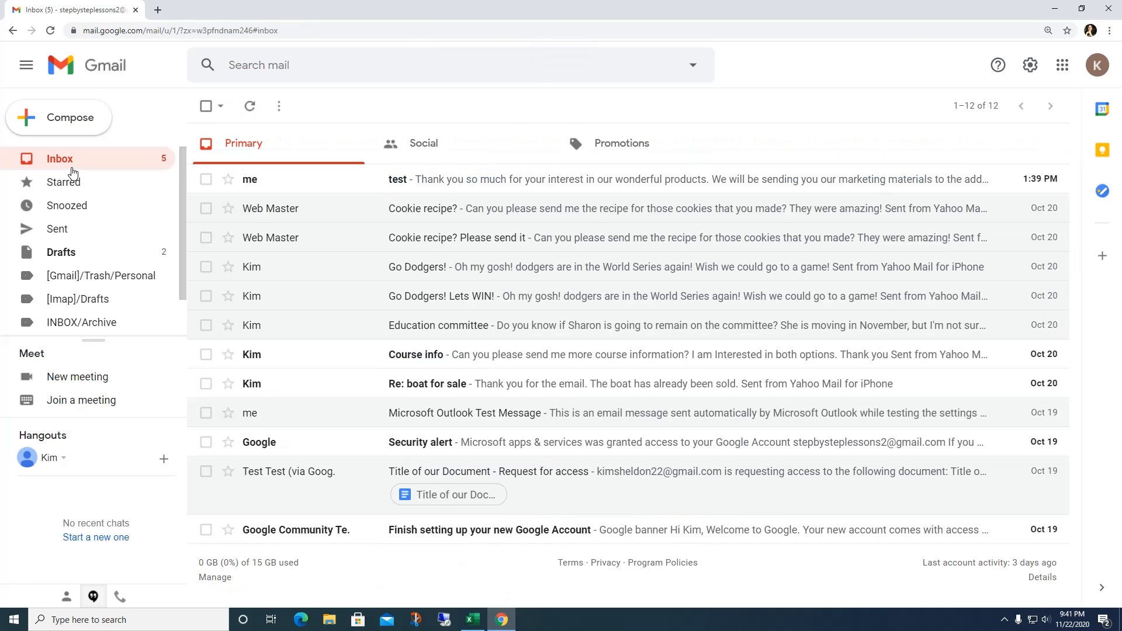
{"action": "mouse_move", "coordinate": [277, 211]}
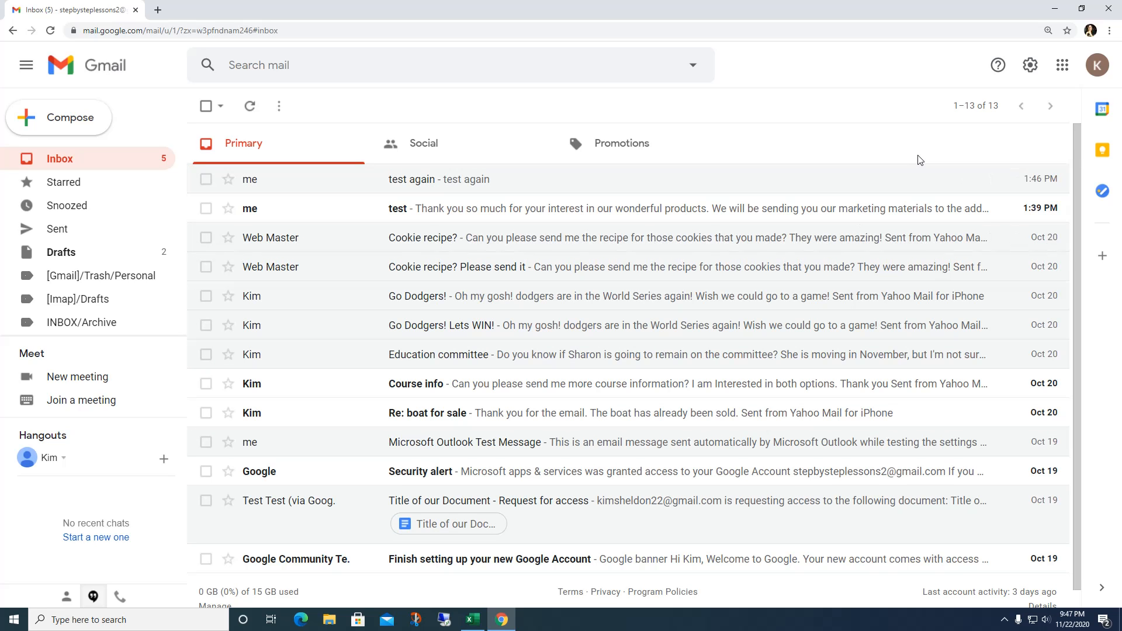
Create a new email signature named "New Signature" in the general settings
{"action": "left_click", "coordinate": [1034, 66]}
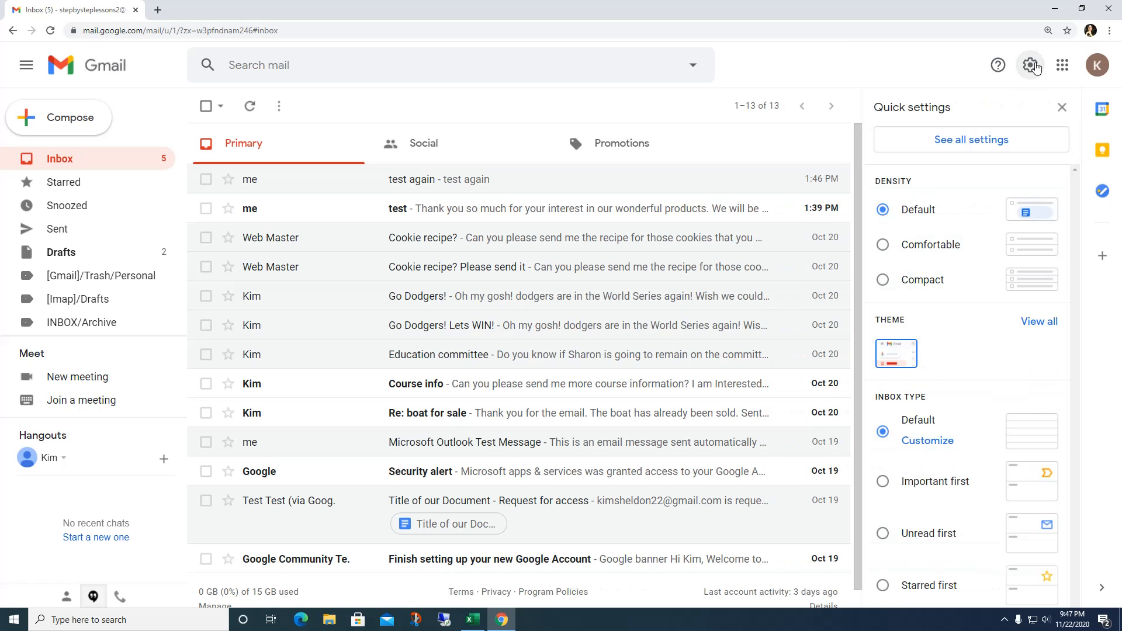
{"action": "left_click", "coordinate": [945, 147]}
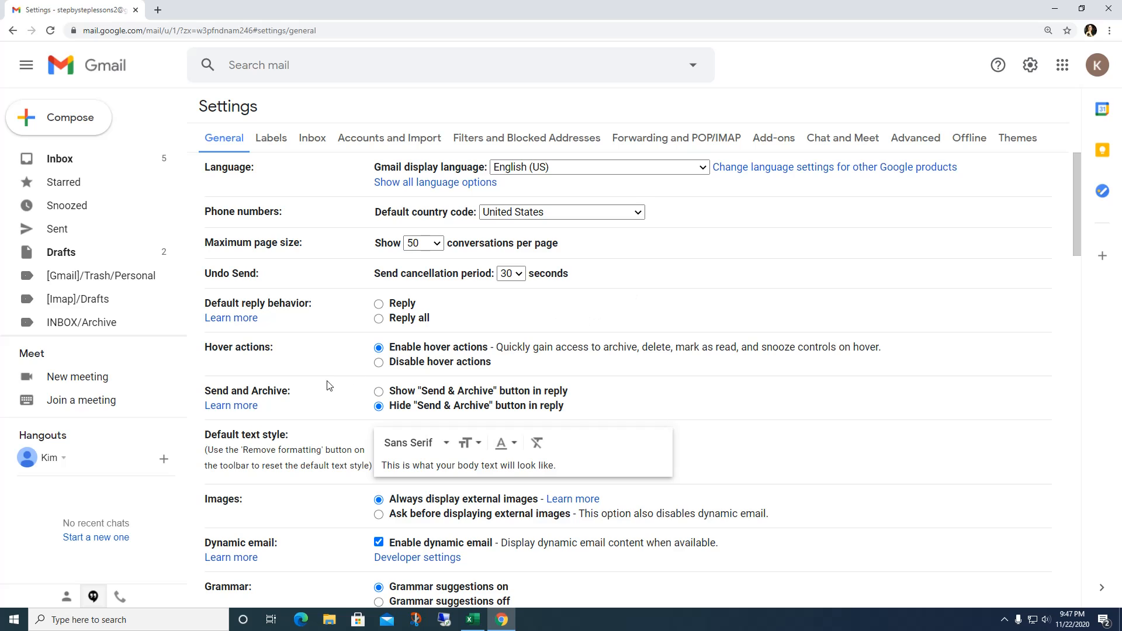
{"action": "scroll", "coordinate": [329, 386], "scroll_direction": "down", "scroll_amount": 10}
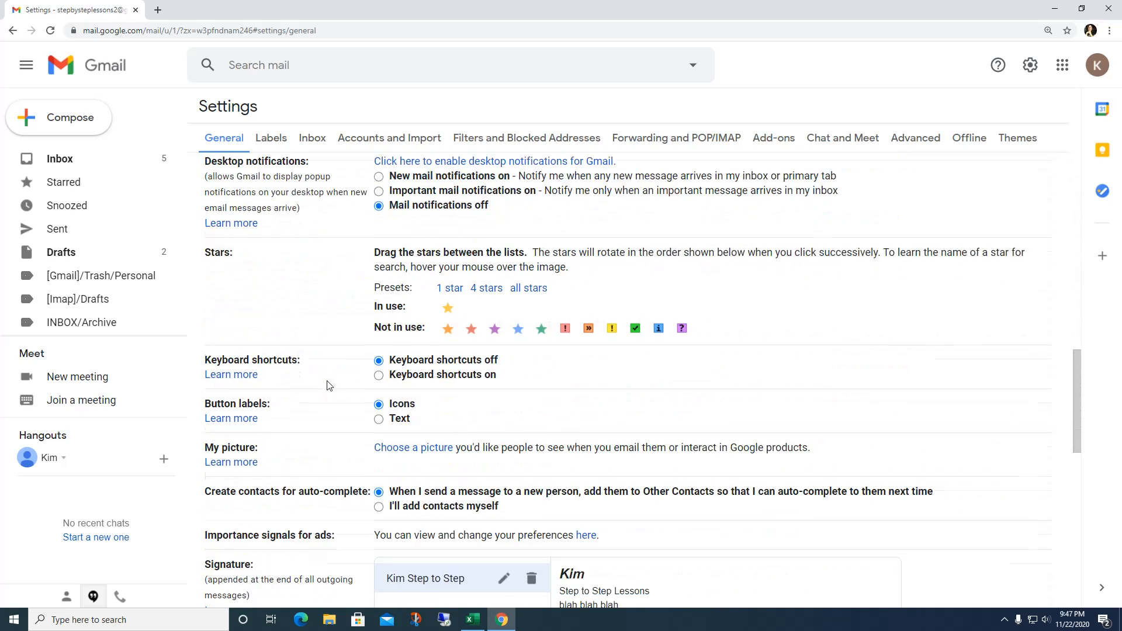
{"action": "scroll", "coordinate": [329, 386], "scroll_direction": "down", "scroll_amount": 3}
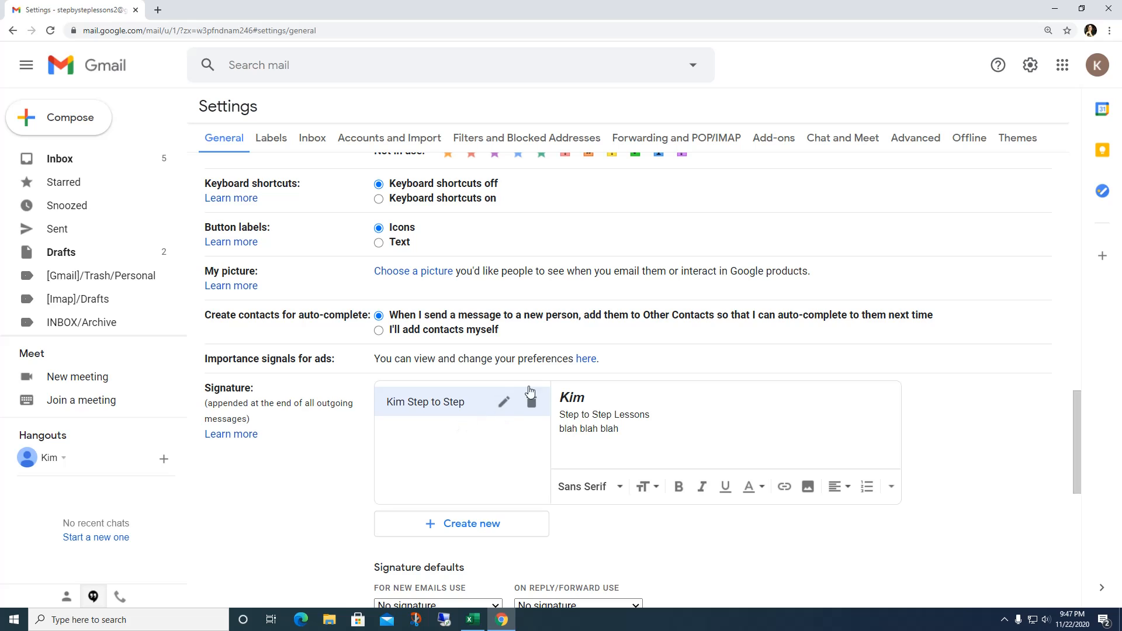
{"action": "scroll", "coordinate": [380, 493], "scroll_direction": "down", "scroll_amount": 1}
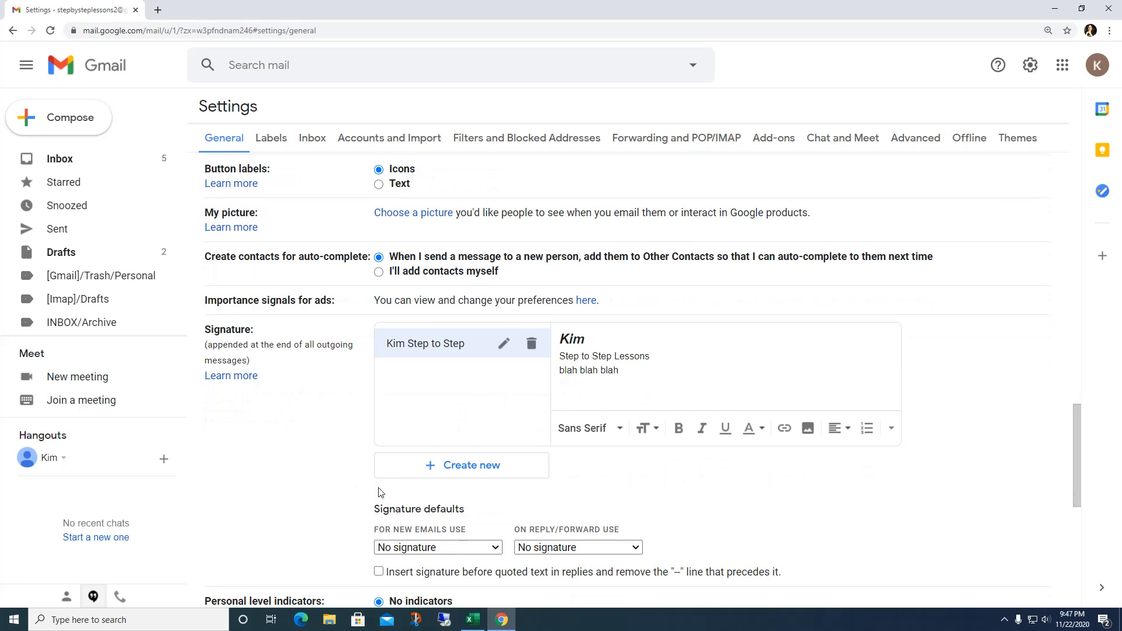
{"action": "left_click", "coordinate": [458, 468]}
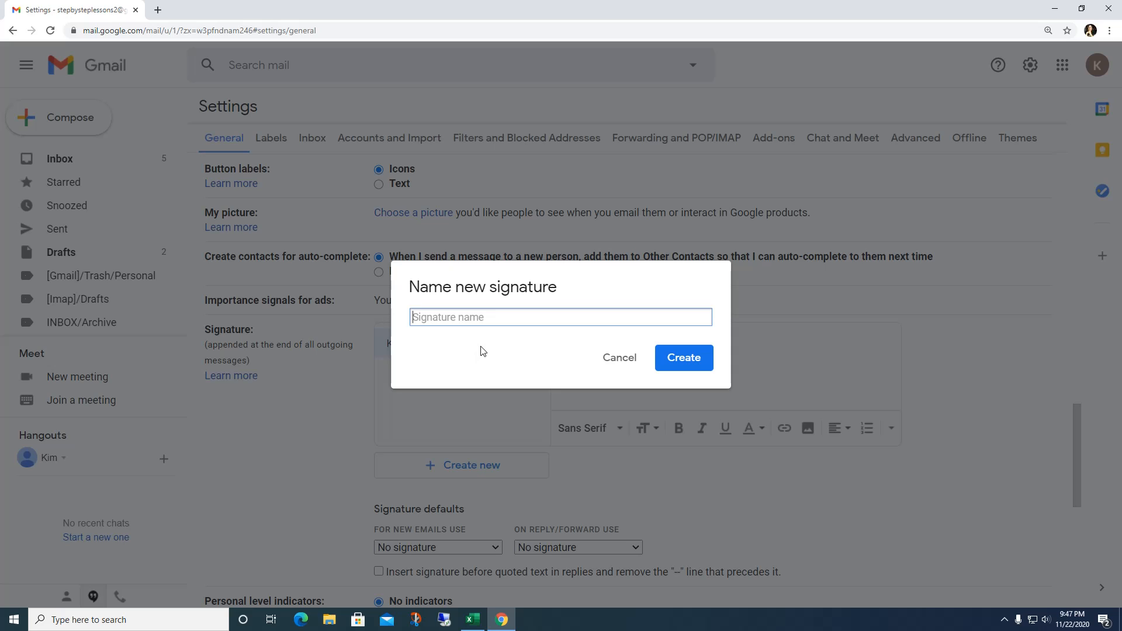
{"action": "type", "text": "New Signature"}
{"action": "left_click", "coordinate": [680, 358]}
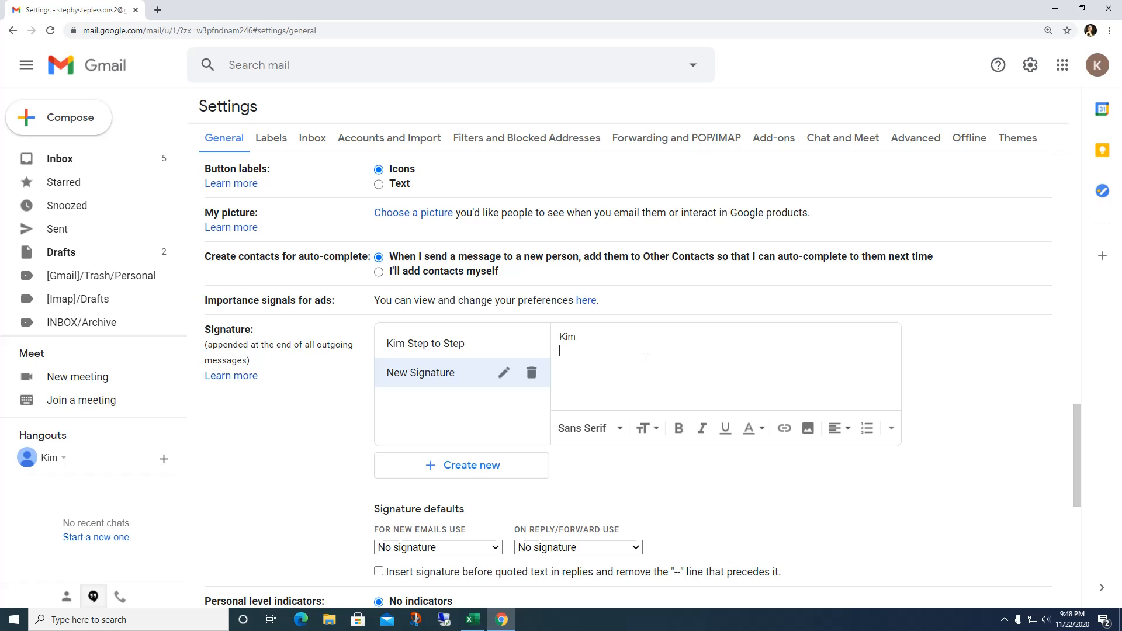
Fill the new signature with the sender's first name, "Step by Step Lessons", "test signature" and "blah blah" on separate lines
{"action": "type", "text": "Kim Step"}
{"action": "type", "text": " by Step Lessons test signature"}
{"action": "type", "text": " blah blah"}
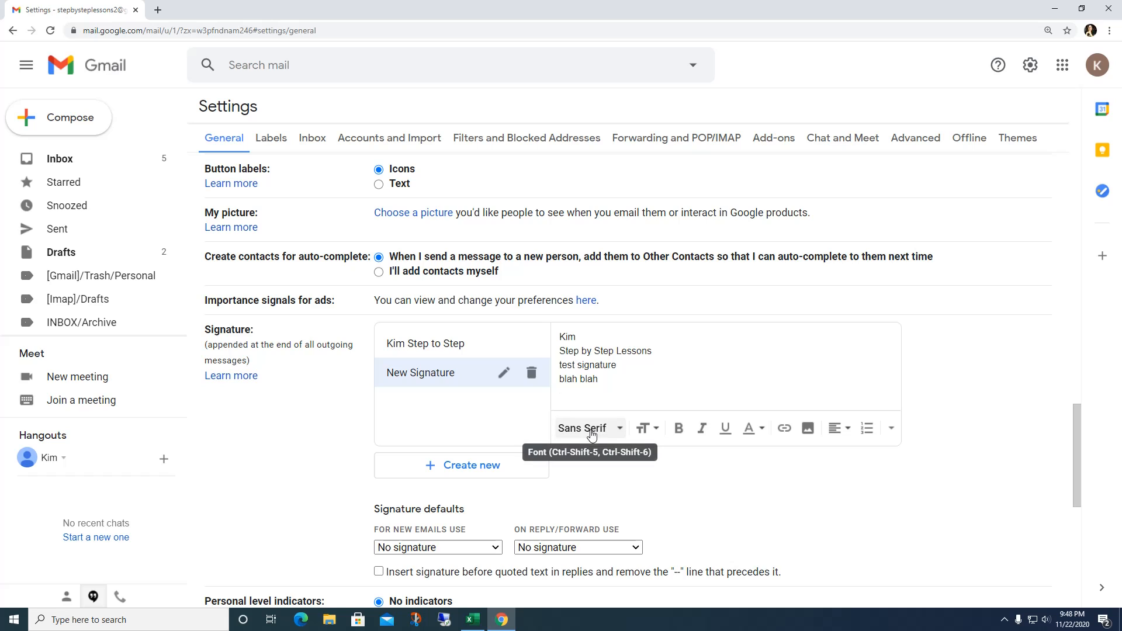
Format the entire text of the new signature in Comic Sans MS at Large size
{"action": "left_click", "coordinate": [616, 429]}
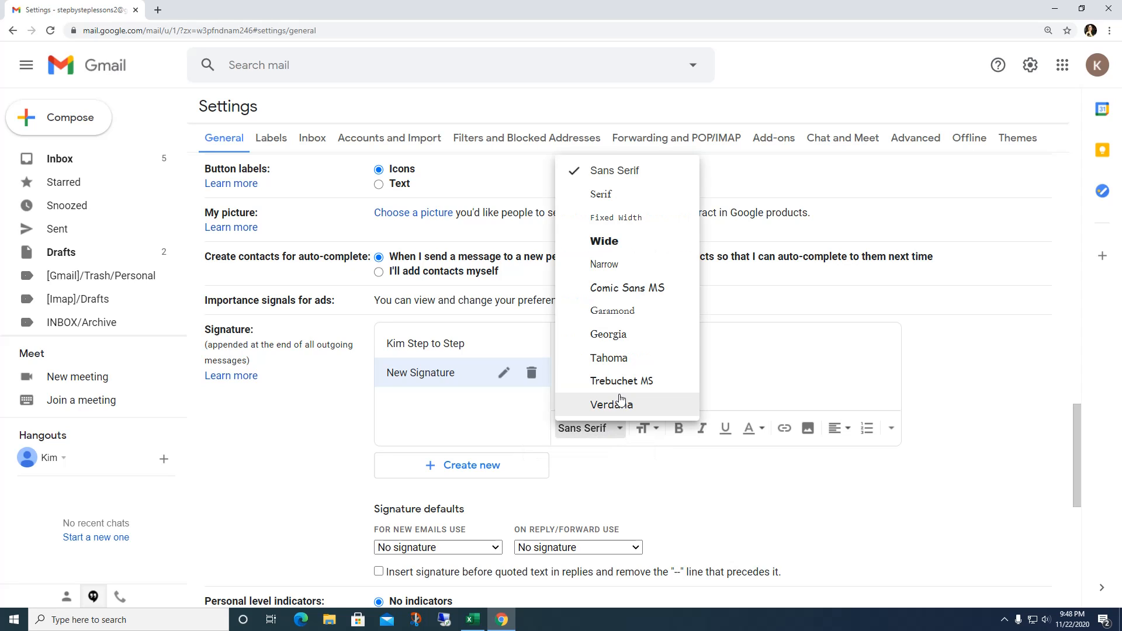
{"action": "left_click", "coordinate": [608, 288]}
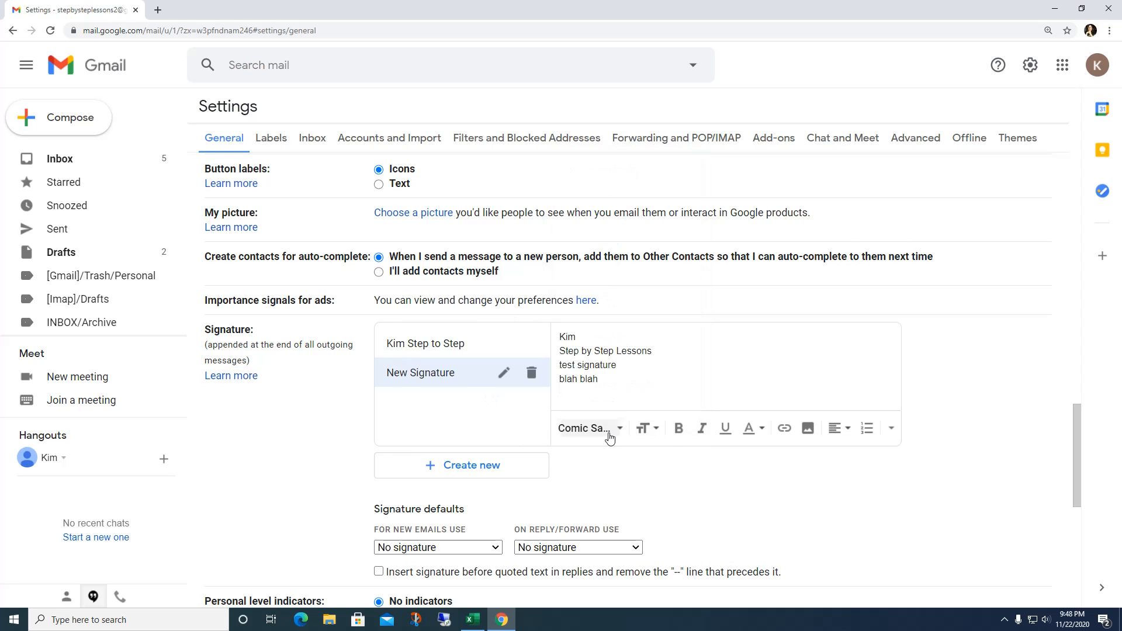
{"action": "left_click_drag", "start_coordinate": [611, 376], "coordinate": [533, 316]}
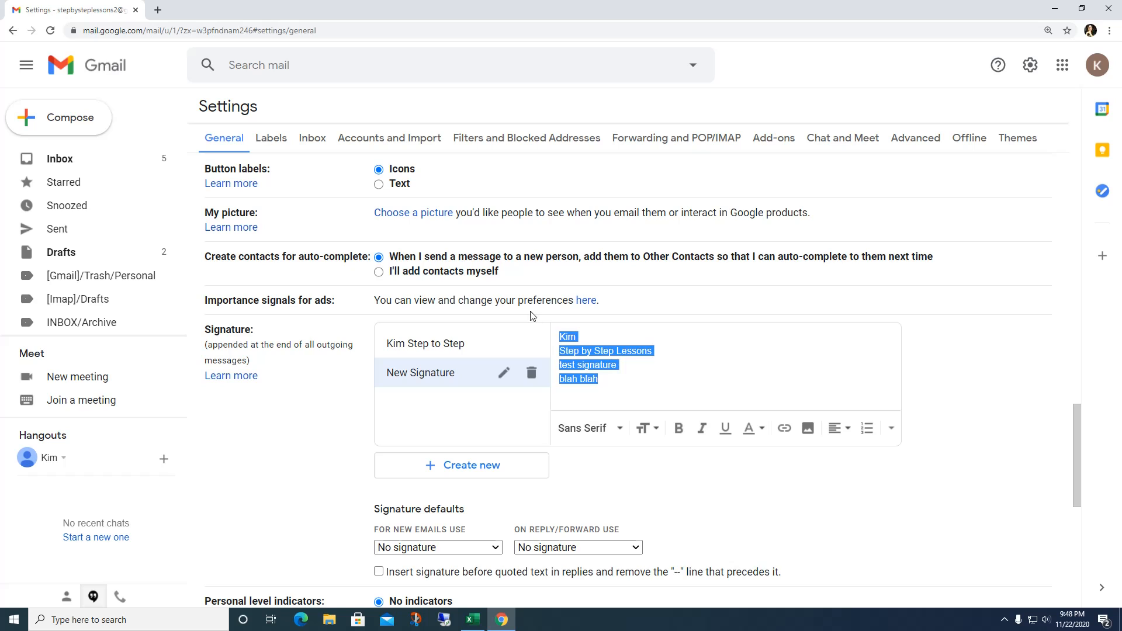
{"action": "left_click", "coordinate": [620, 429]}
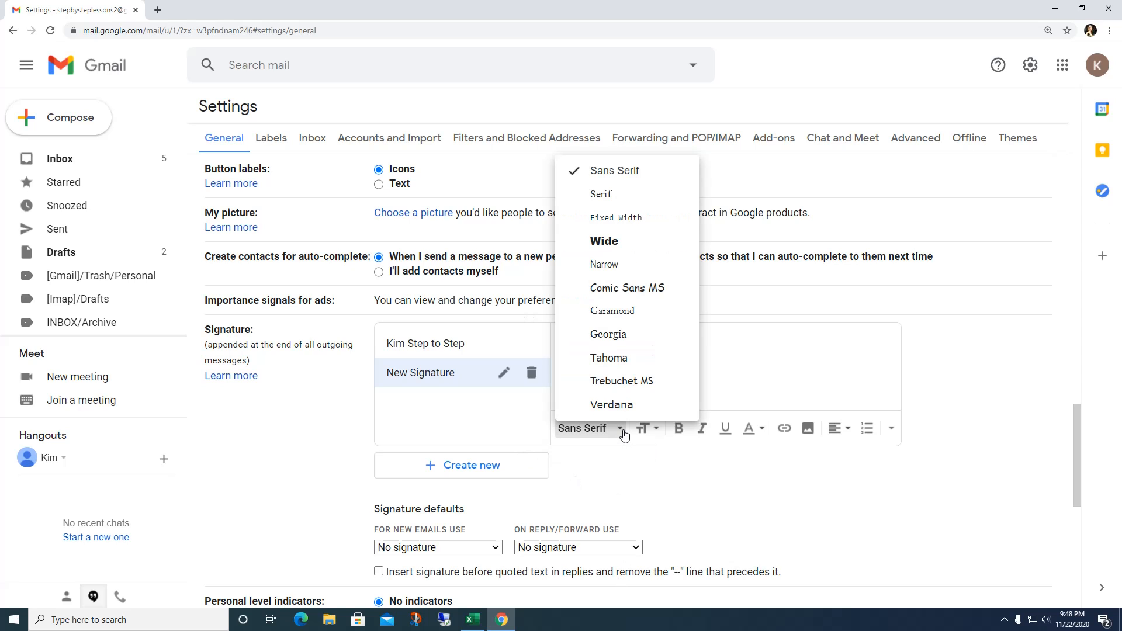
{"action": "left_click", "coordinate": [607, 285]}
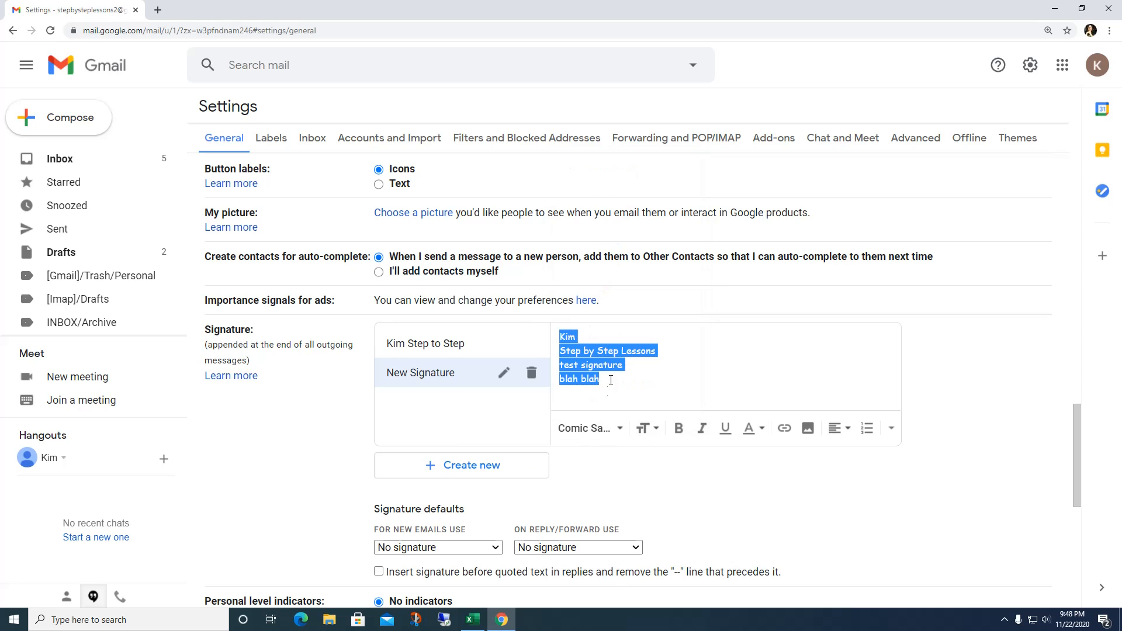
{"action": "left_click", "coordinate": [656, 430]}
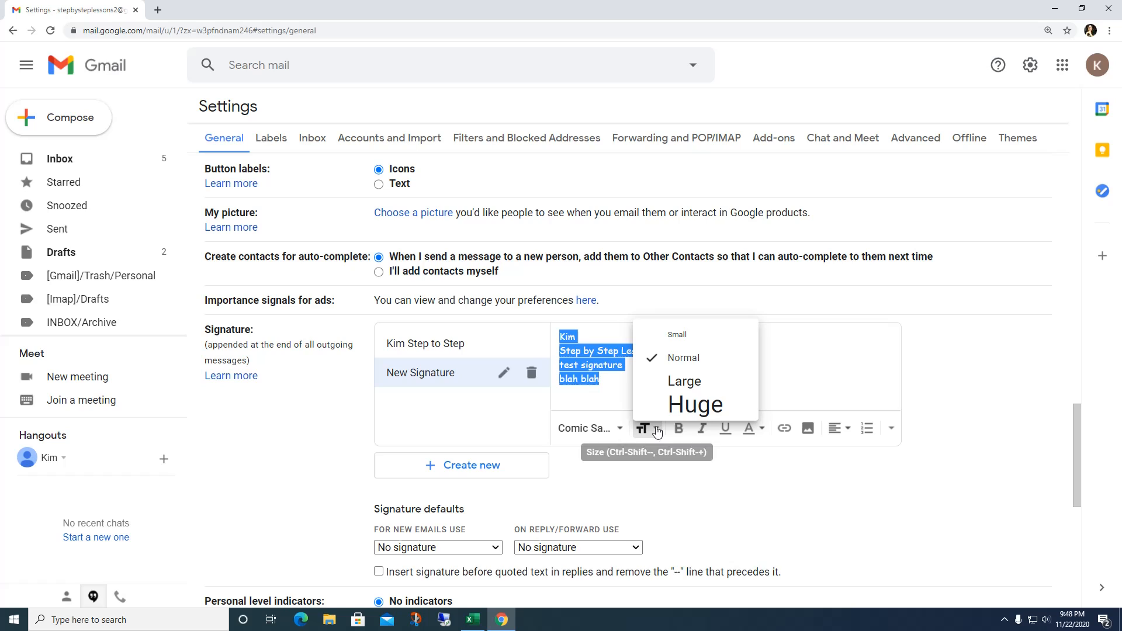
{"action": "left_click", "coordinate": [680, 383]}
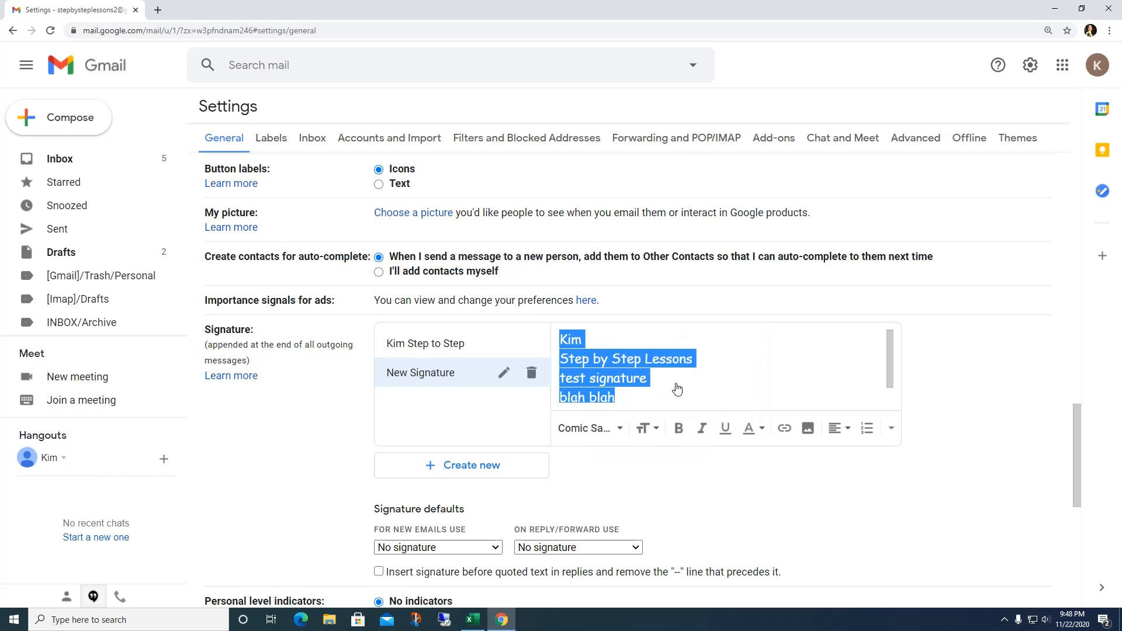
Make the sender's name in the signature's first line bold and dark blue
{"action": "left_click", "coordinate": [646, 379]}
{"action": "left_click_drag", "start_coordinate": [607, 345], "coordinate": [556, 351]}
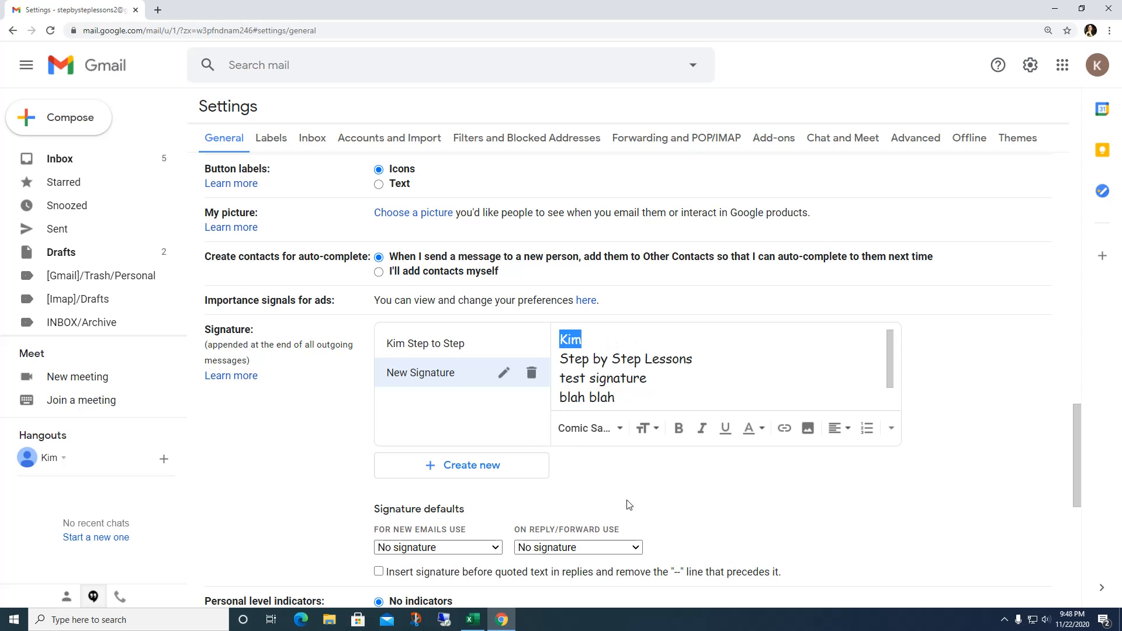
{"action": "left_click", "coordinate": [678, 436]}
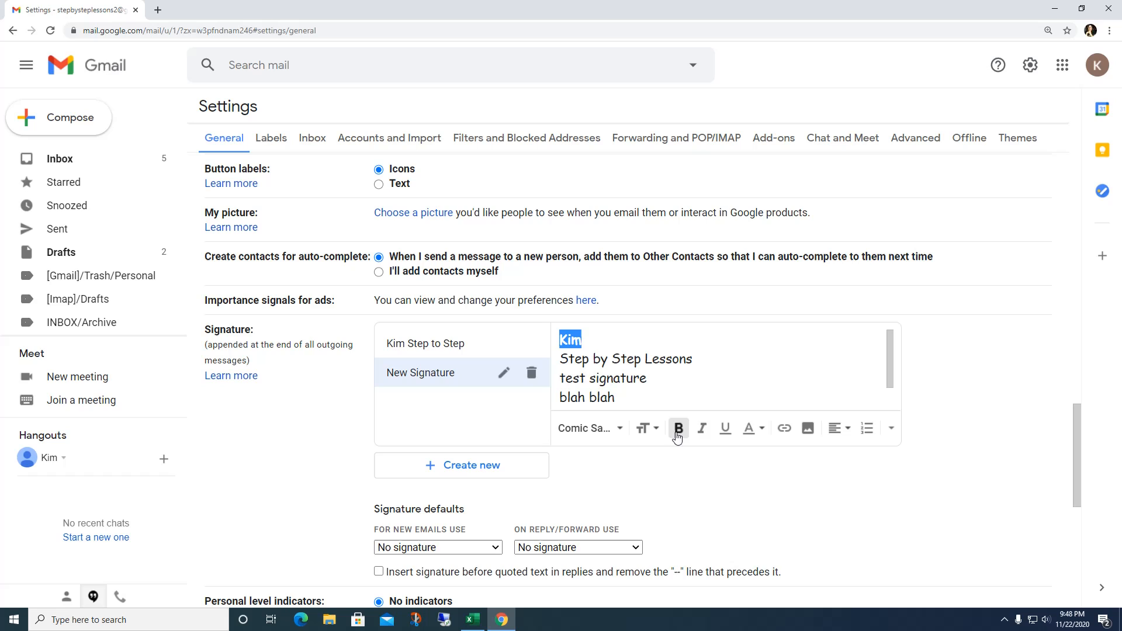
{"action": "left_click", "coordinate": [762, 431]}
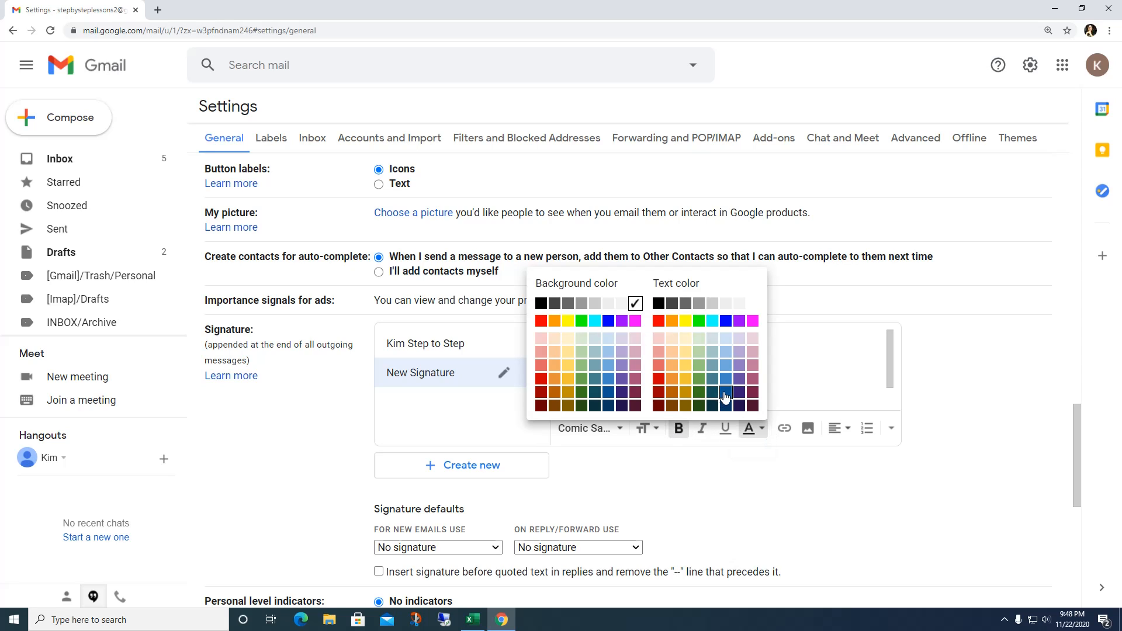
{"action": "left_click", "coordinate": [719, 392]}
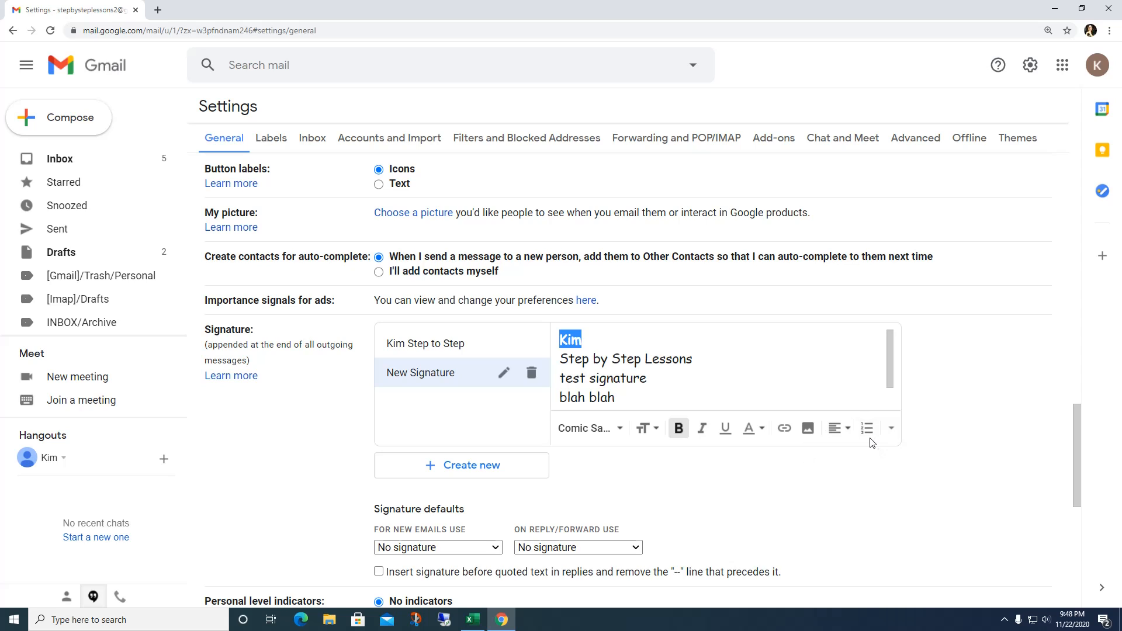
{"action": "left_click", "coordinate": [891, 429]}
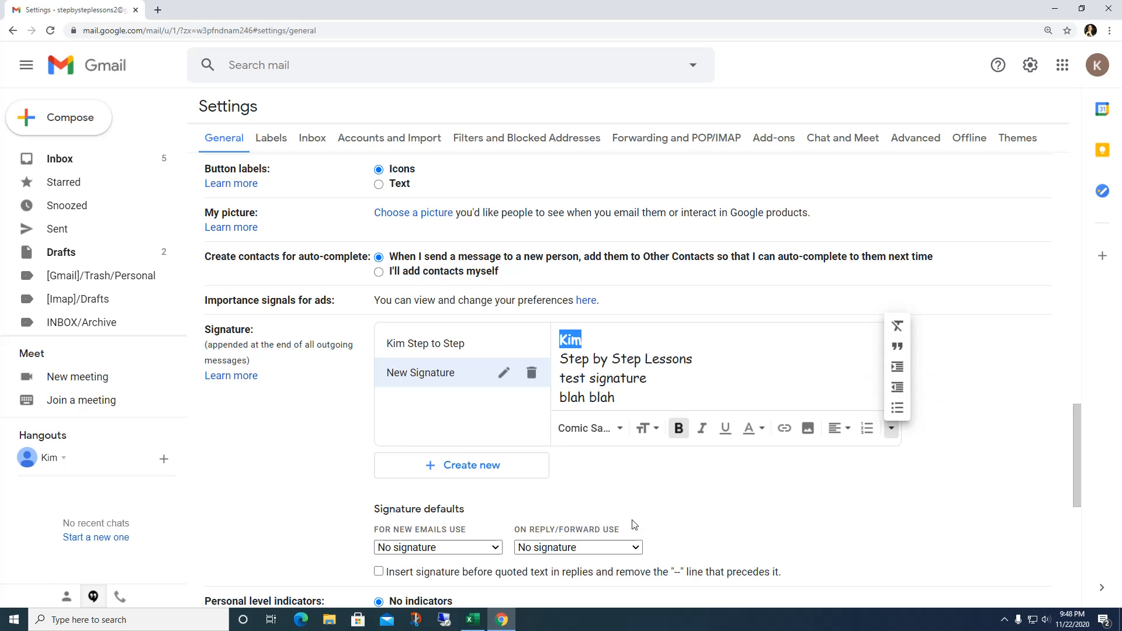
{"action": "left_click", "coordinate": [743, 512]}
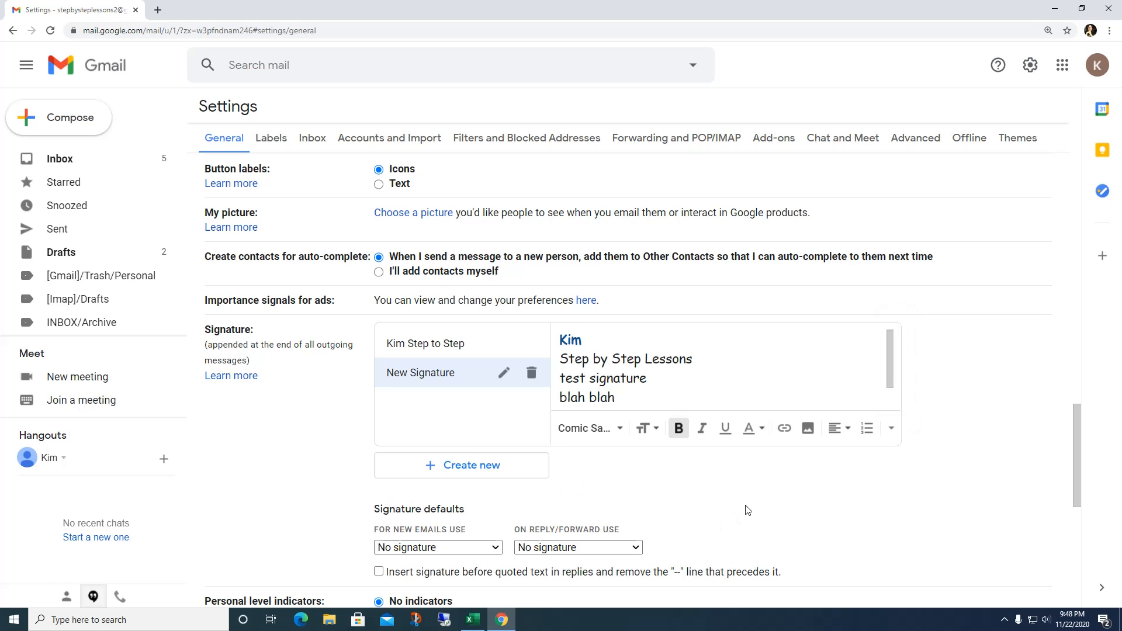
Set the signature defaults to "New Signature" for new emails and the older existing signature for replies and forwards, and save the changes
{"action": "scroll", "coordinate": [351, 245], "scroll_direction": "down", "scroll_amount": 5}
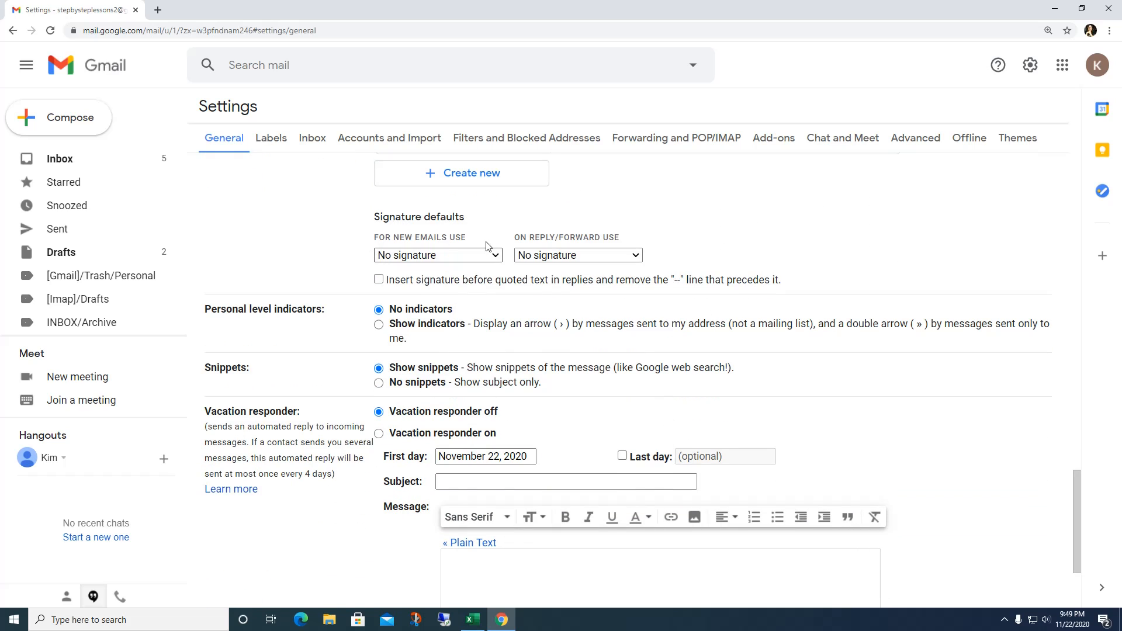
{"action": "left_click", "coordinate": [497, 257]}
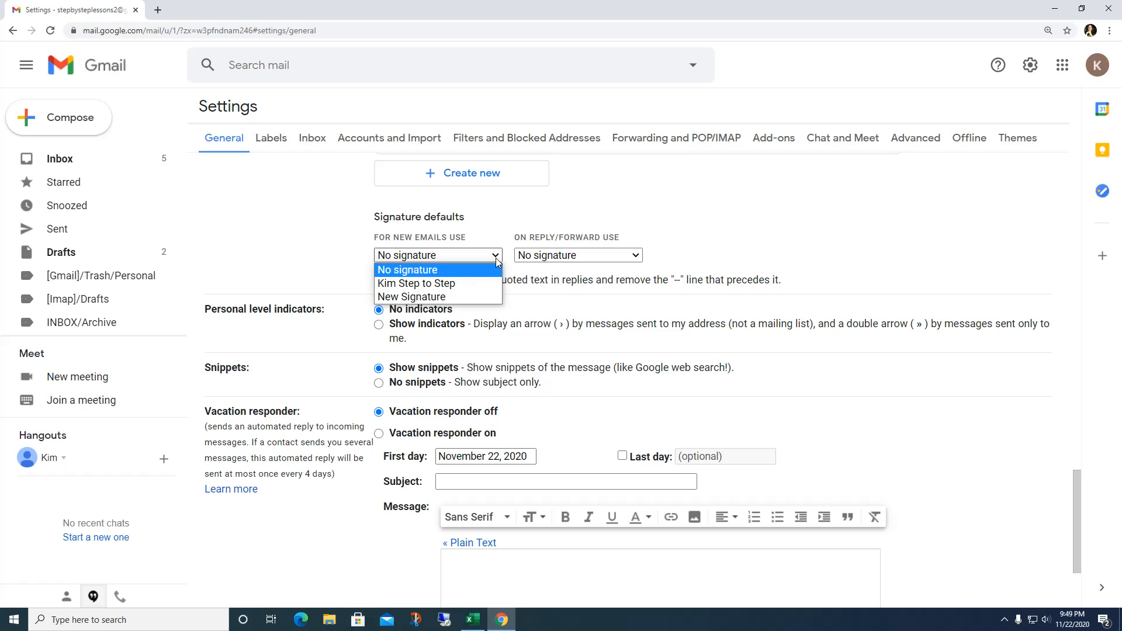
{"action": "left_click", "coordinate": [448, 297]}
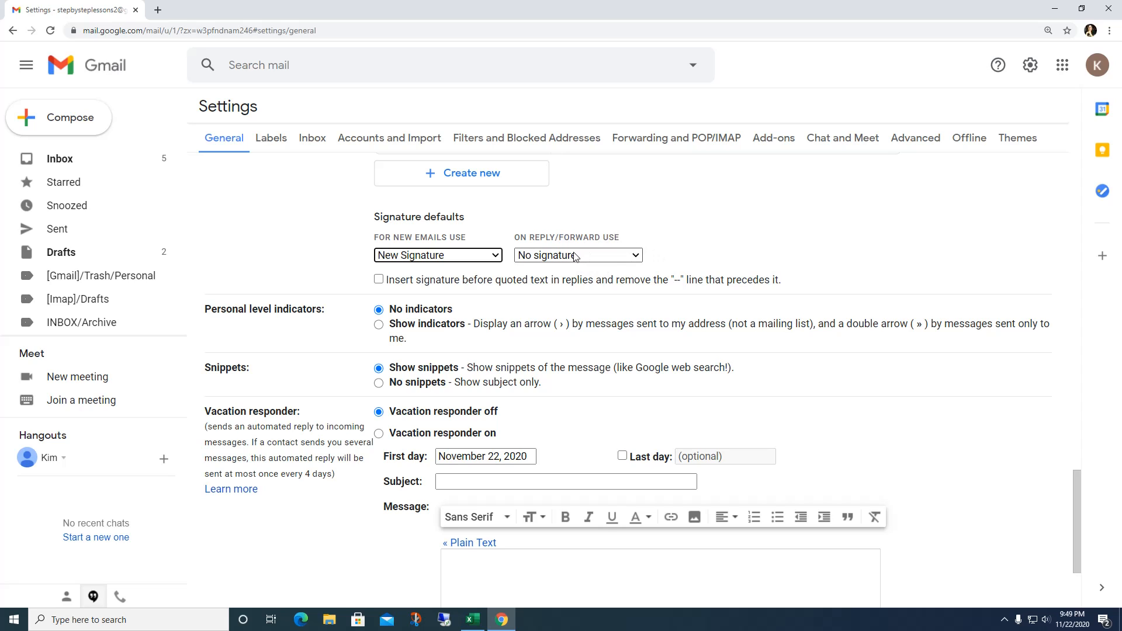
{"action": "left_click", "coordinate": [633, 257]}
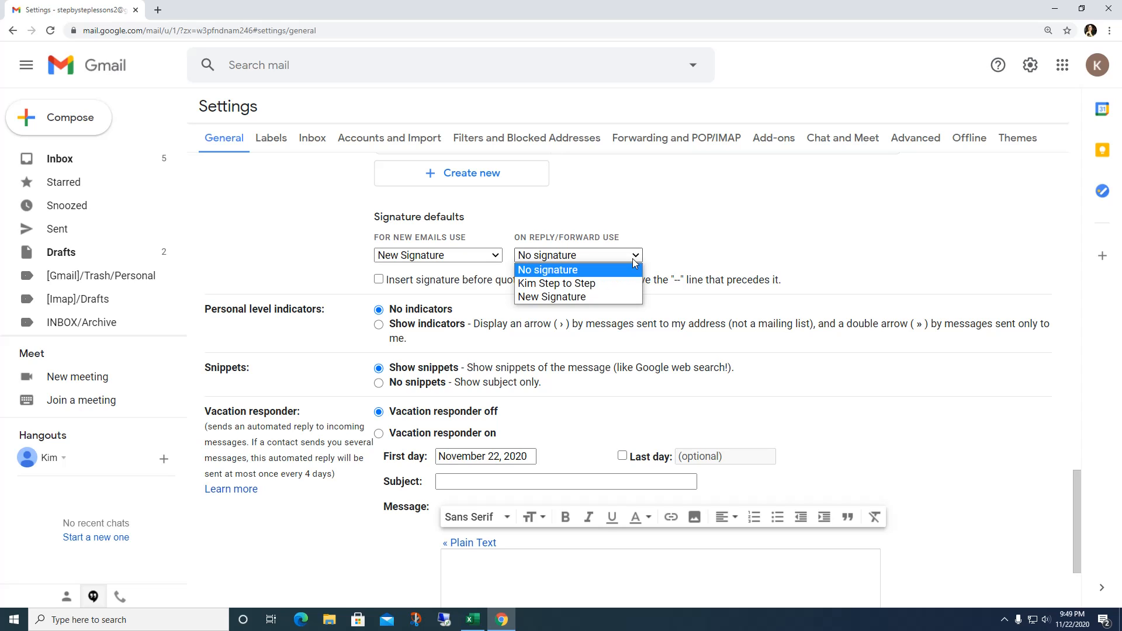
{"action": "left_click", "coordinate": [606, 286]}
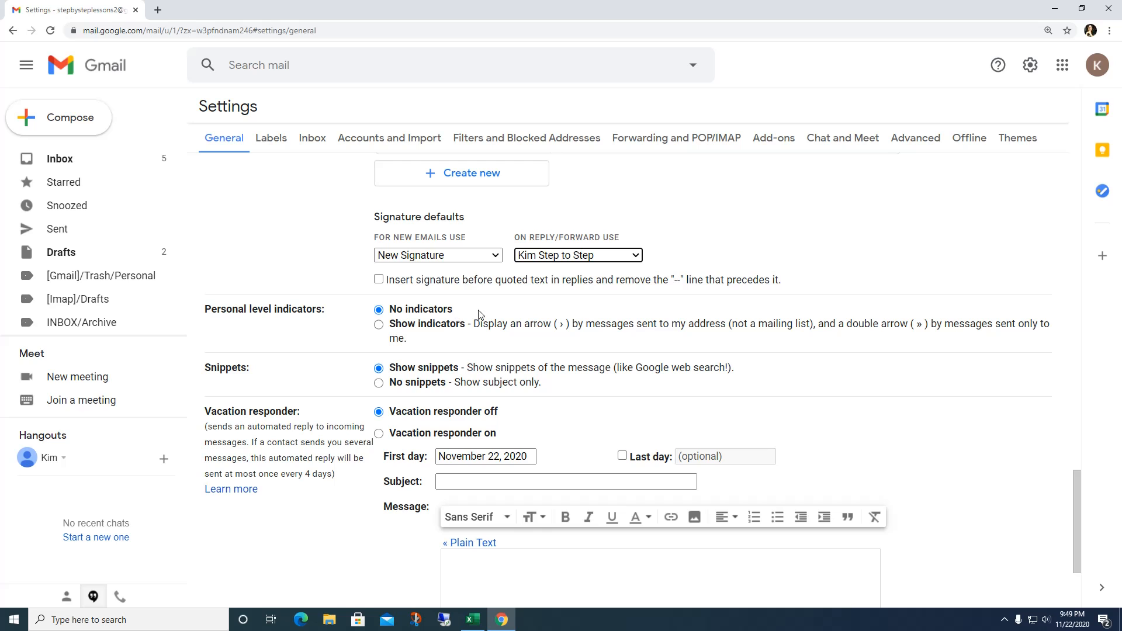
{"action": "scroll", "coordinate": [746, 323], "scroll_direction": "down", "scroll_amount": 3}
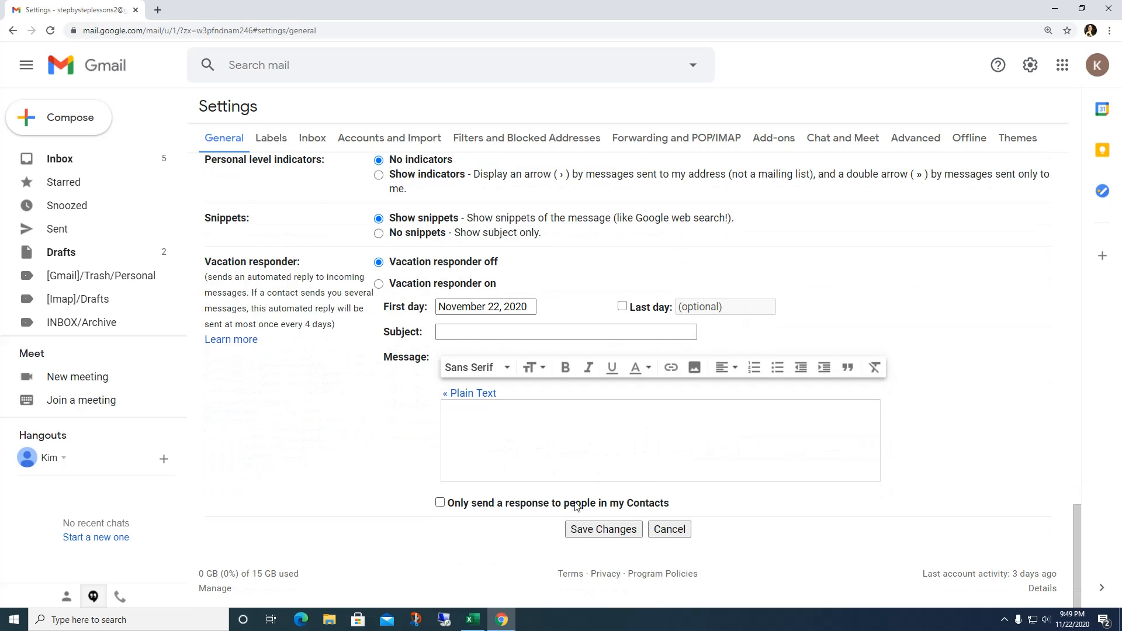
{"action": "left_click", "coordinate": [583, 529]}
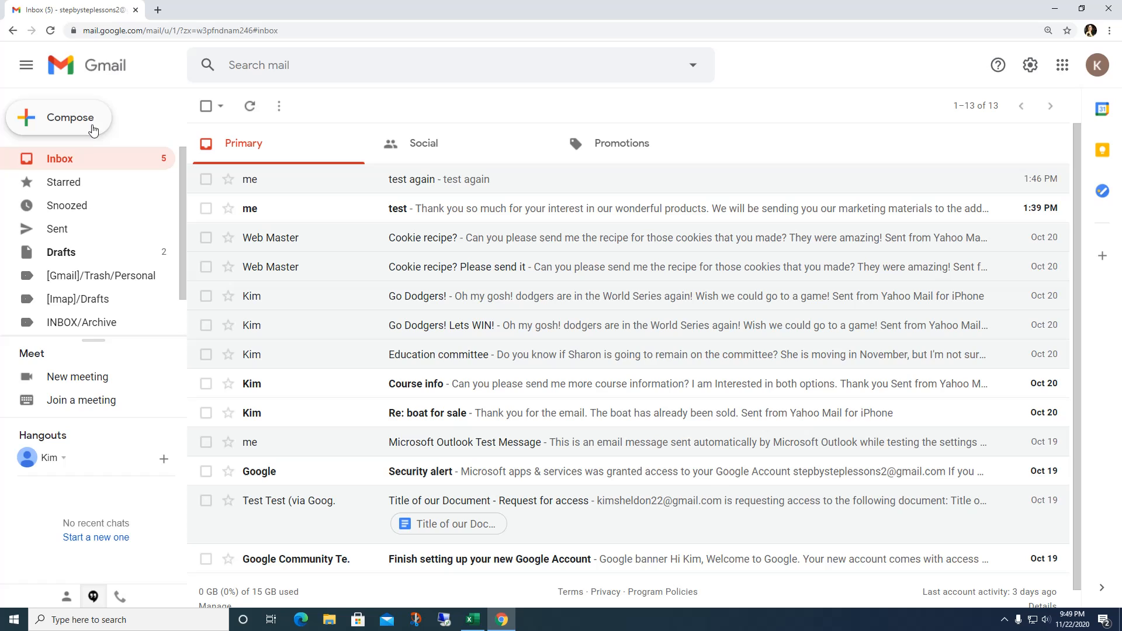
Compose a message to the account's own email address with the subject "signature"
{"action": "left_click", "coordinate": [92, 129]}
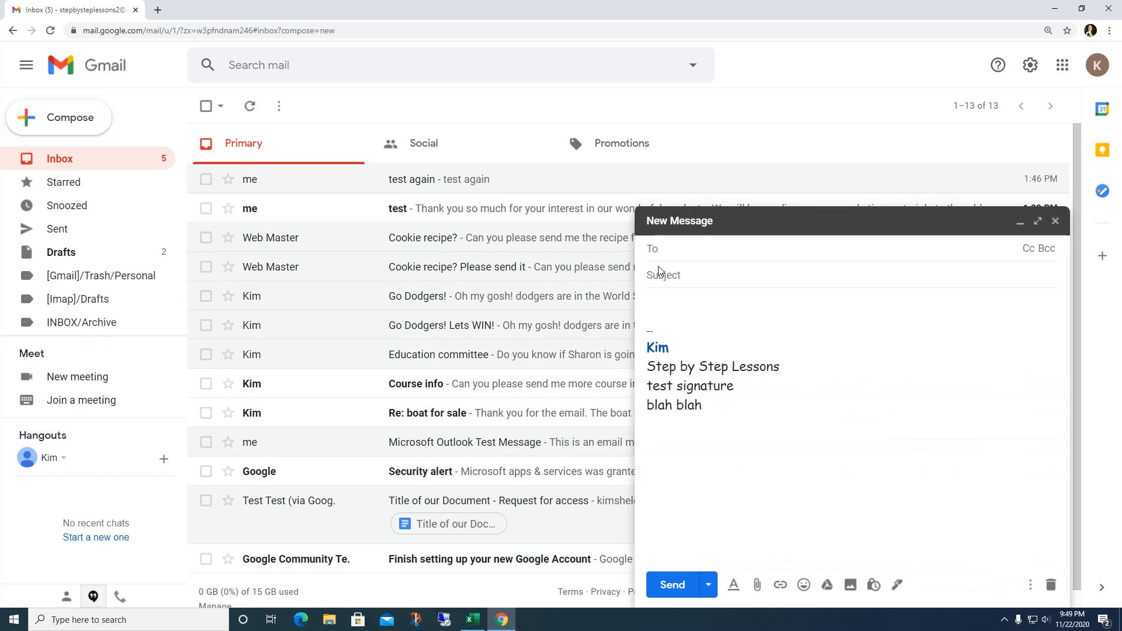
{"action": "type", "text": "kim"}
{"action": "key", "text": "Return"}
{"action": "type", "text": "signature"}
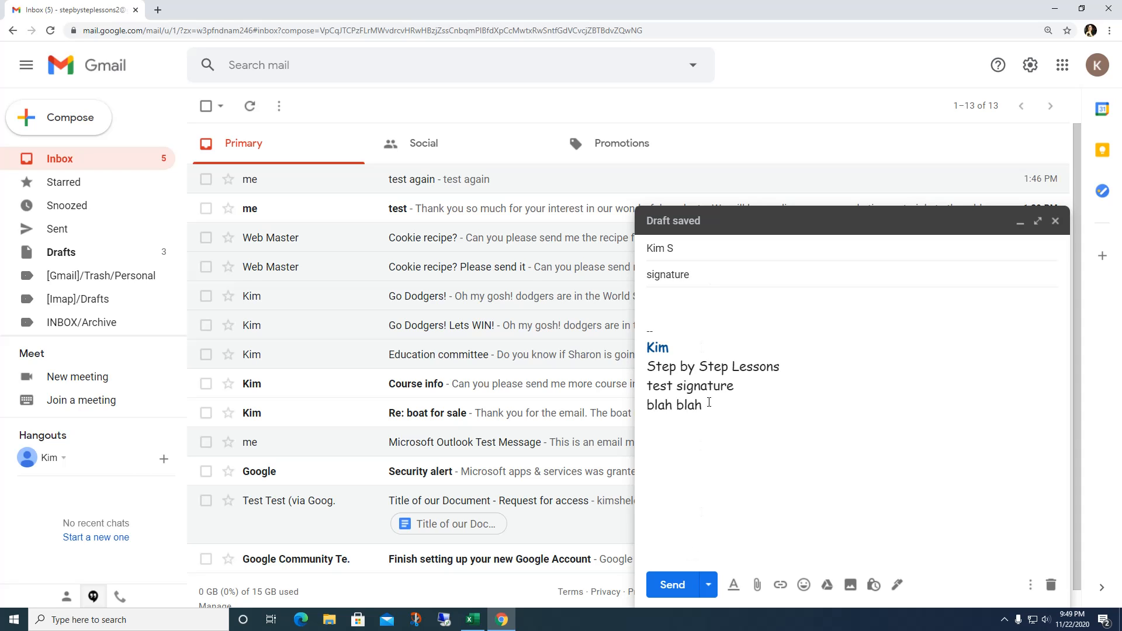
Send the signature test message and open the received copy in the inbox
{"action": "left_click", "coordinate": [673, 584]}
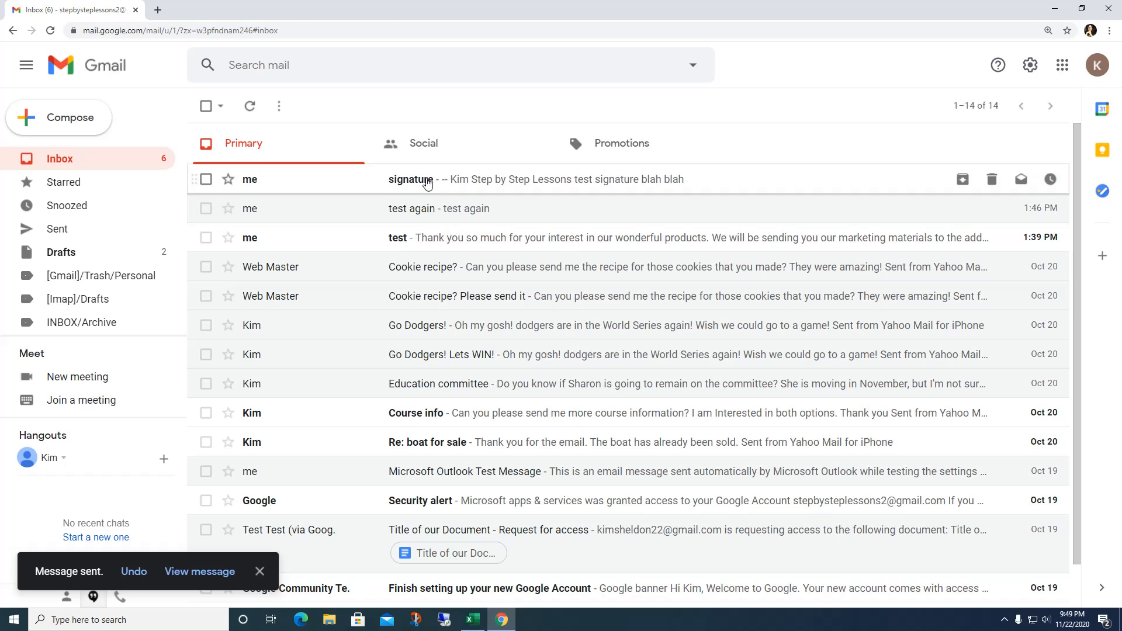
{"action": "left_click", "coordinate": [362, 180]}
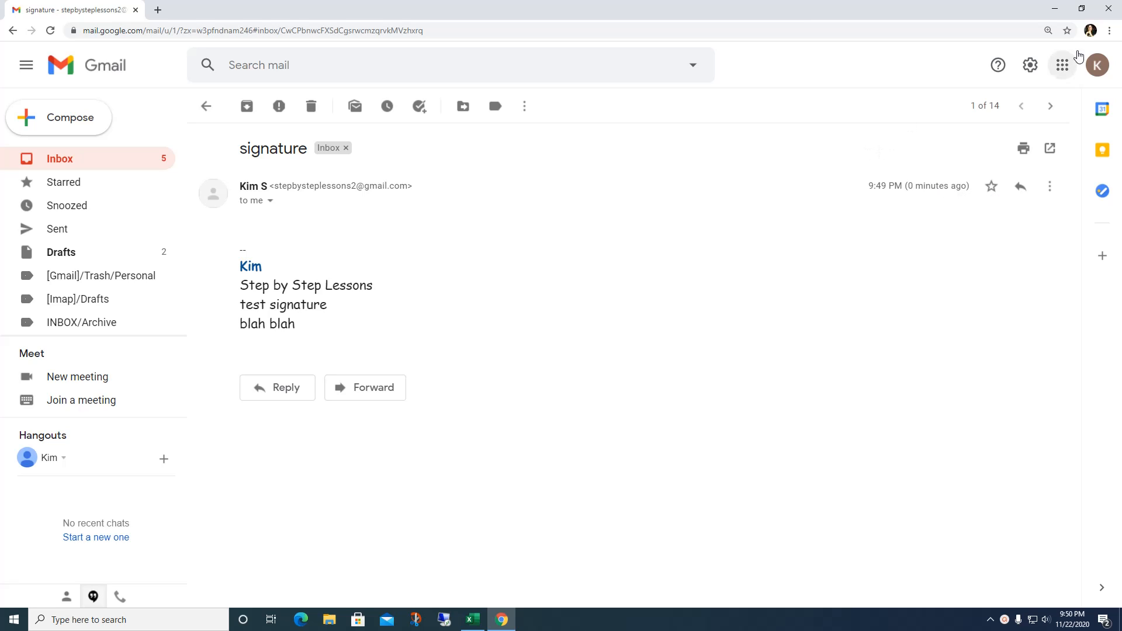
Turn on the vacation responder in the general settings
{"action": "left_click", "coordinate": [1029, 63]}
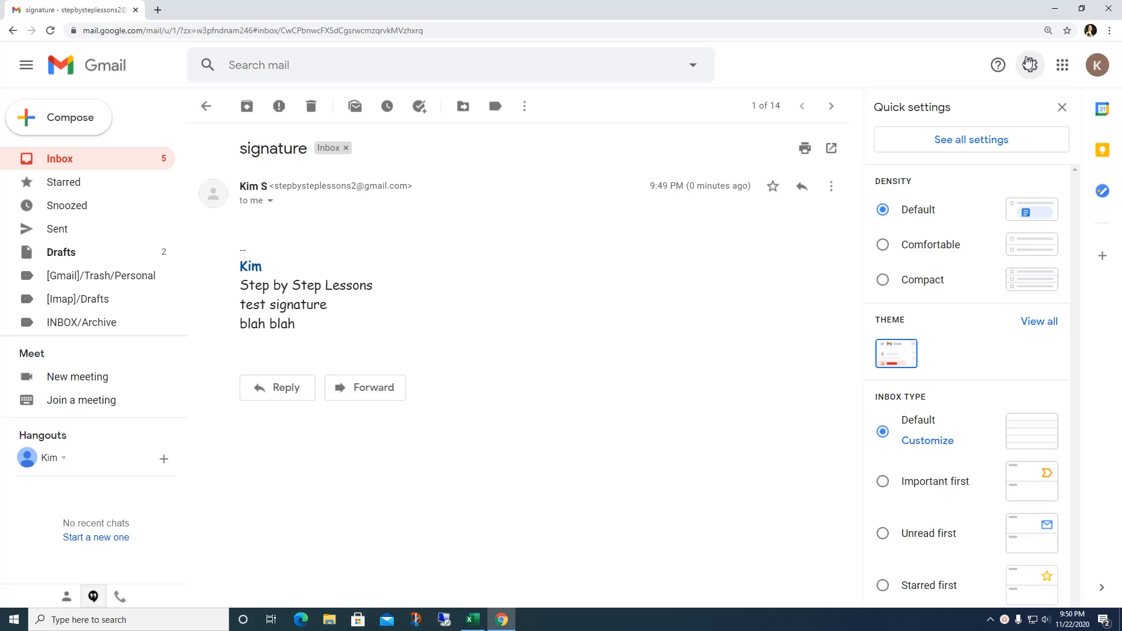
{"action": "left_click", "coordinate": [985, 138]}
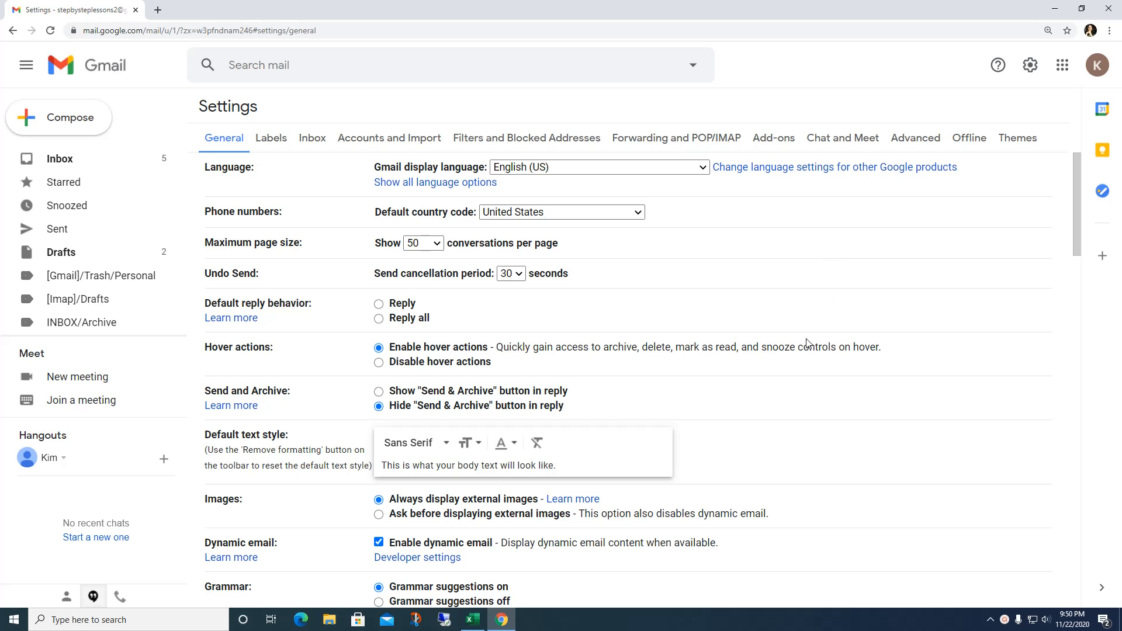
{"action": "scroll", "coordinate": [805, 342], "scroll_direction": "down", "scroll_amount": 1}
{"action": "scroll", "coordinate": [804, 342], "scroll_direction": "down", "scroll_amount": 8}
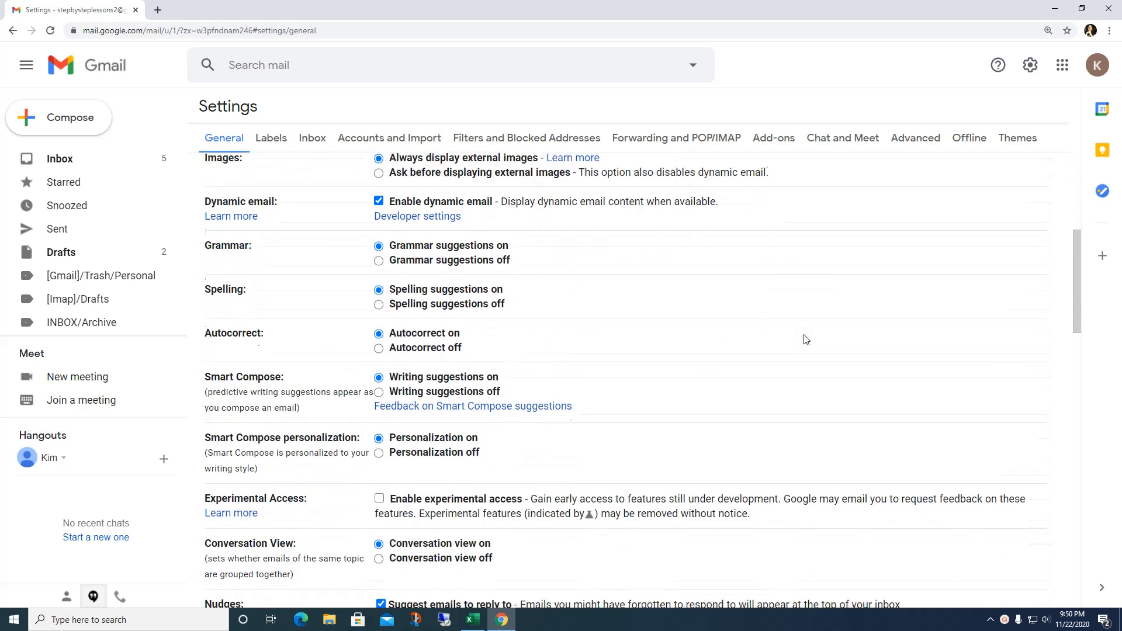
{"action": "scroll", "coordinate": [806, 340], "scroll_direction": "down", "scroll_amount": 8}
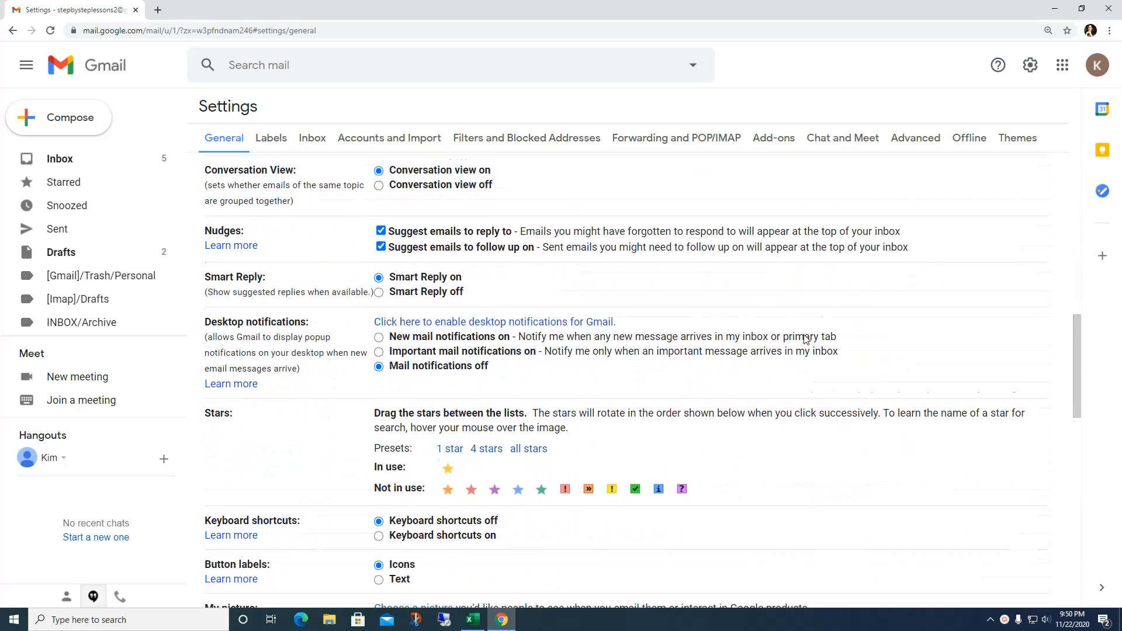
{"action": "scroll", "coordinate": [806, 339], "scroll_direction": "down", "scroll_amount": 8}
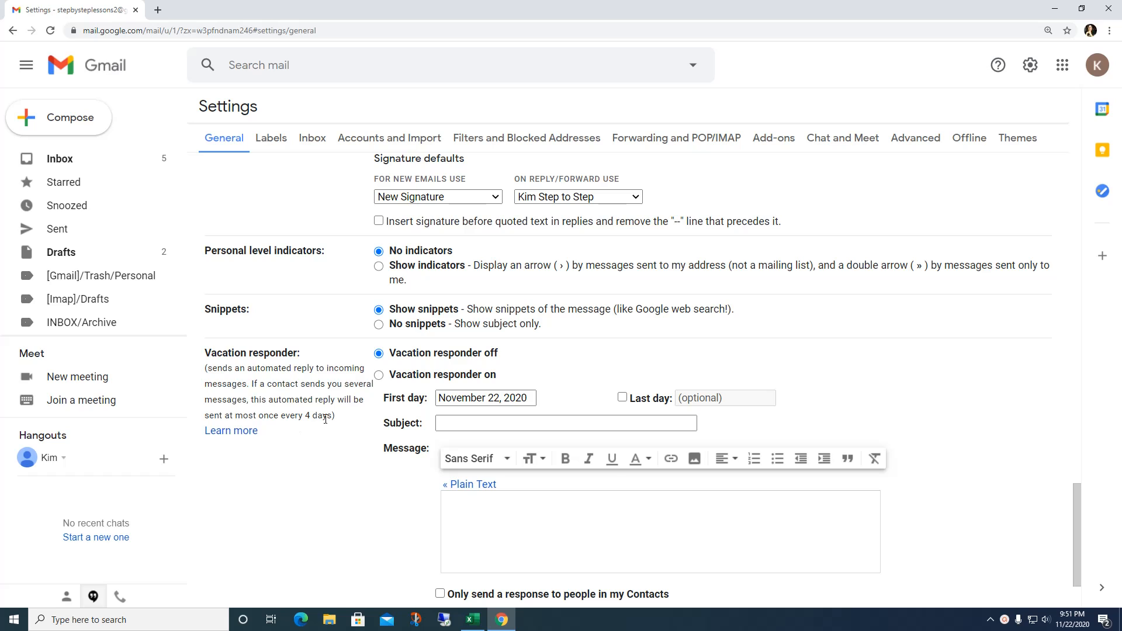
{"action": "left_click", "coordinate": [379, 375]}
Set the vacation responder's first day to November 27, 2020 and its last day to November 30, 2020
{"action": "left_click", "coordinate": [502, 401]}
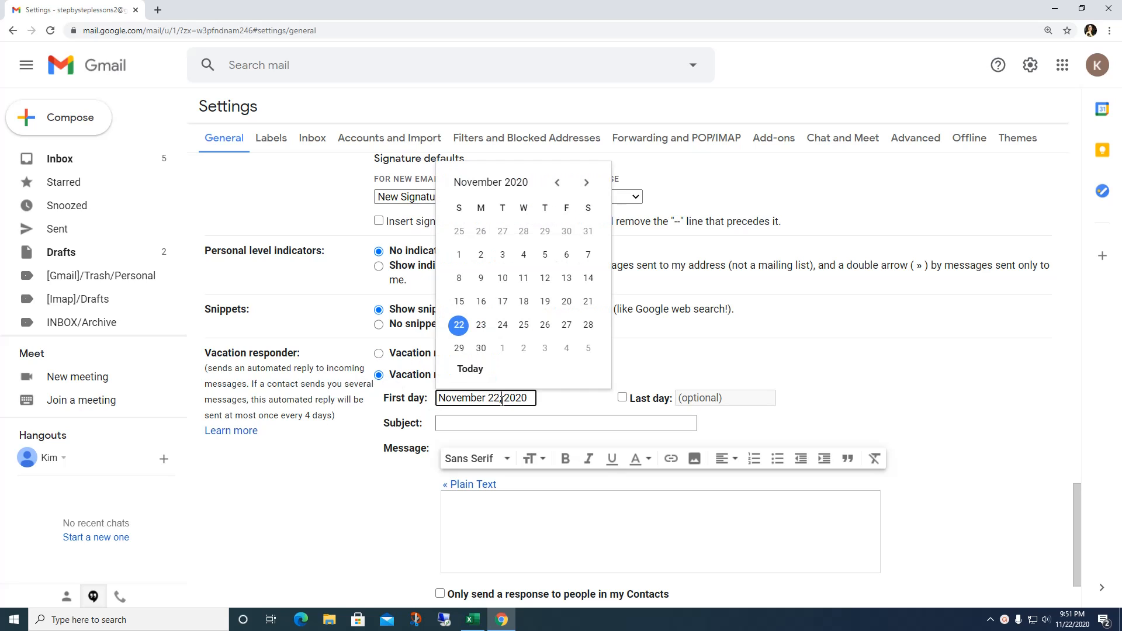
{"action": "left_click", "coordinate": [558, 332]}
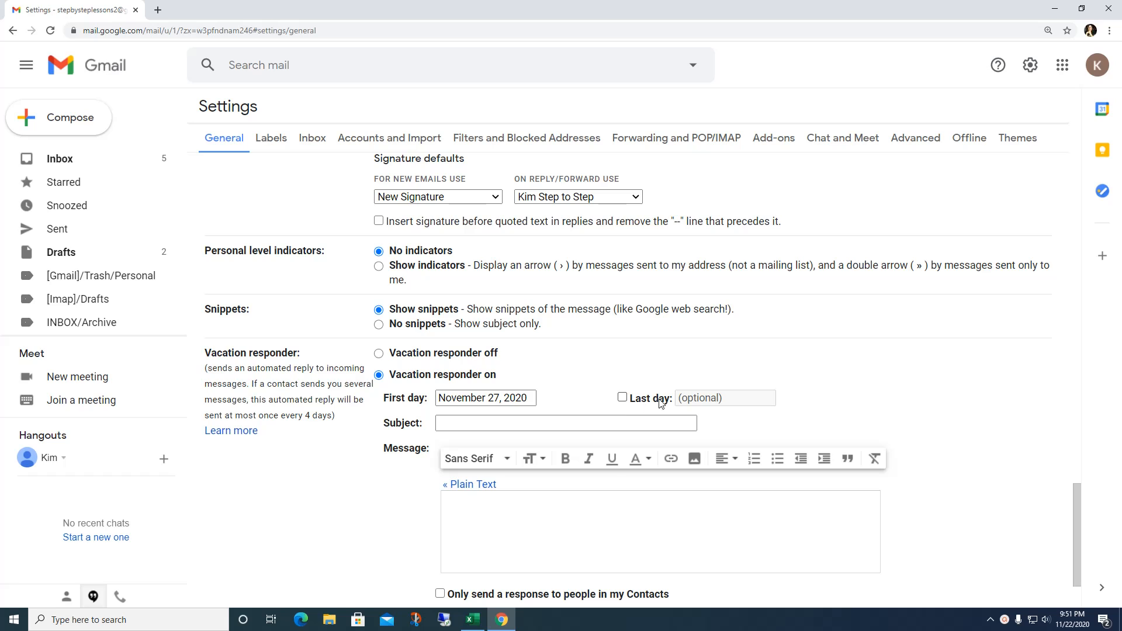
{"action": "left_click", "coordinate": [622, 398]}
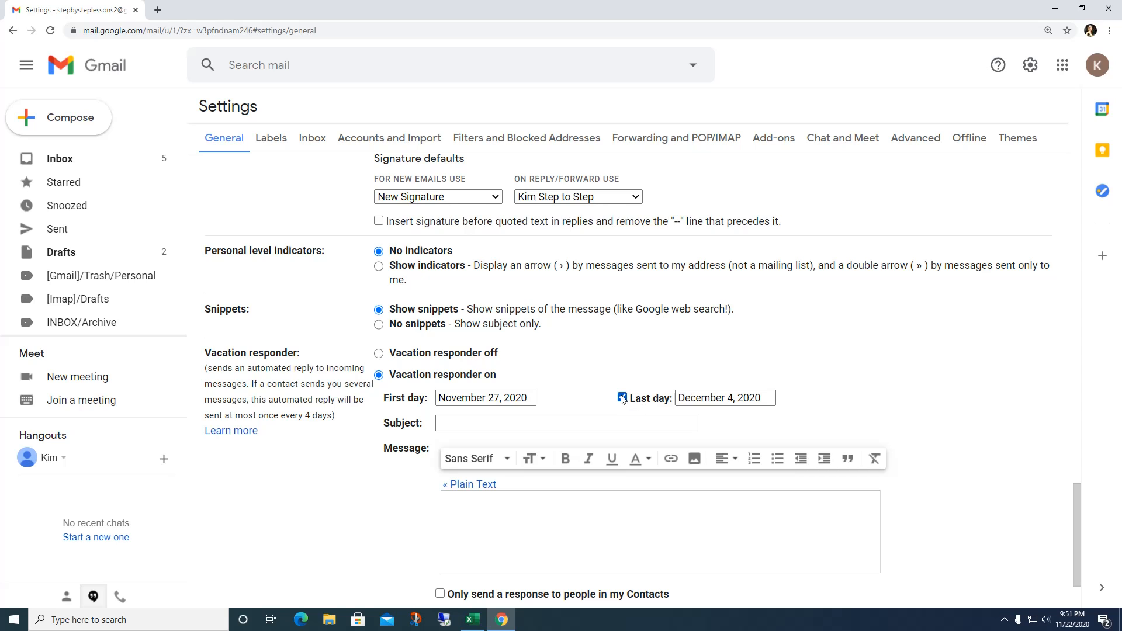
{"action": "left_click", "coordinate": [714, 398]}
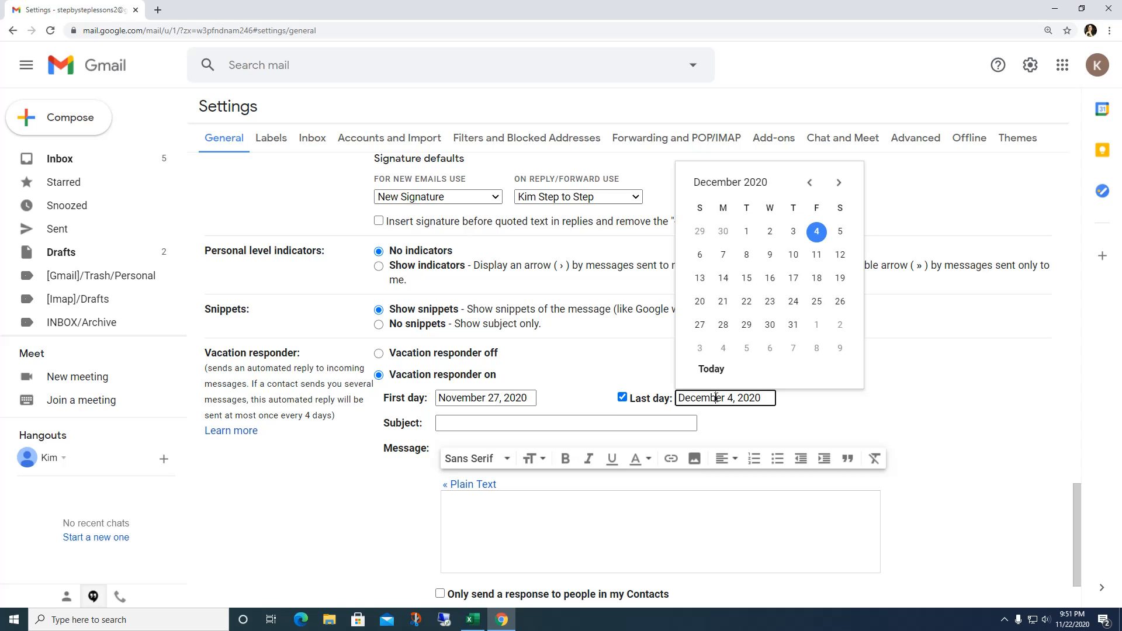
{"action": "left_click", "coordinate": [723, 232]}
Enter "Vacation" as the subject of the vacation responder
{"action": "left_click", "coordinate": [457, 422]}
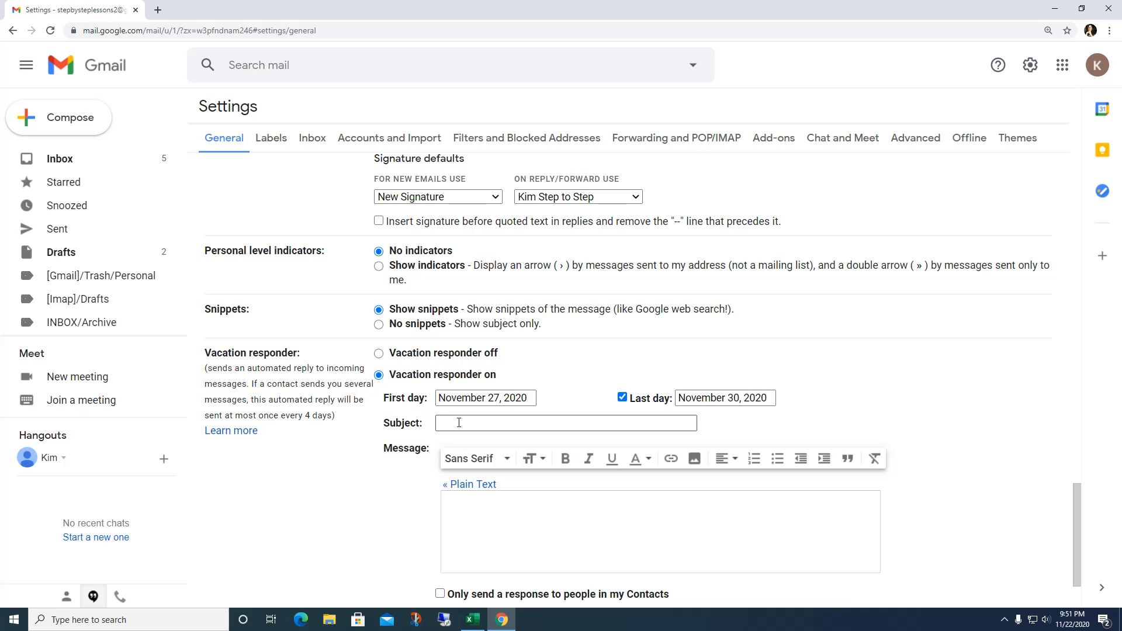
{"action": "type", "text": "Va"}
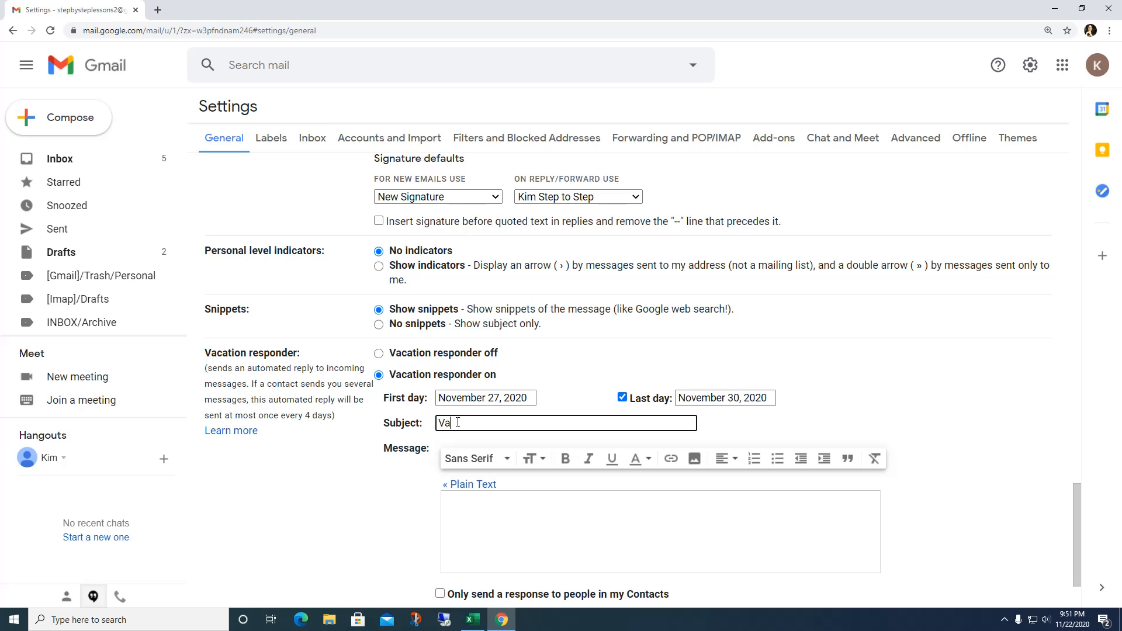
{"action": "type", "text": "cation"}
Write the auto-reply message with thanks for the email, "I am out of the office from November 27 through November 30", and a promise to reply on return
{"action": "left_click", "coordinate": [494, 507]}
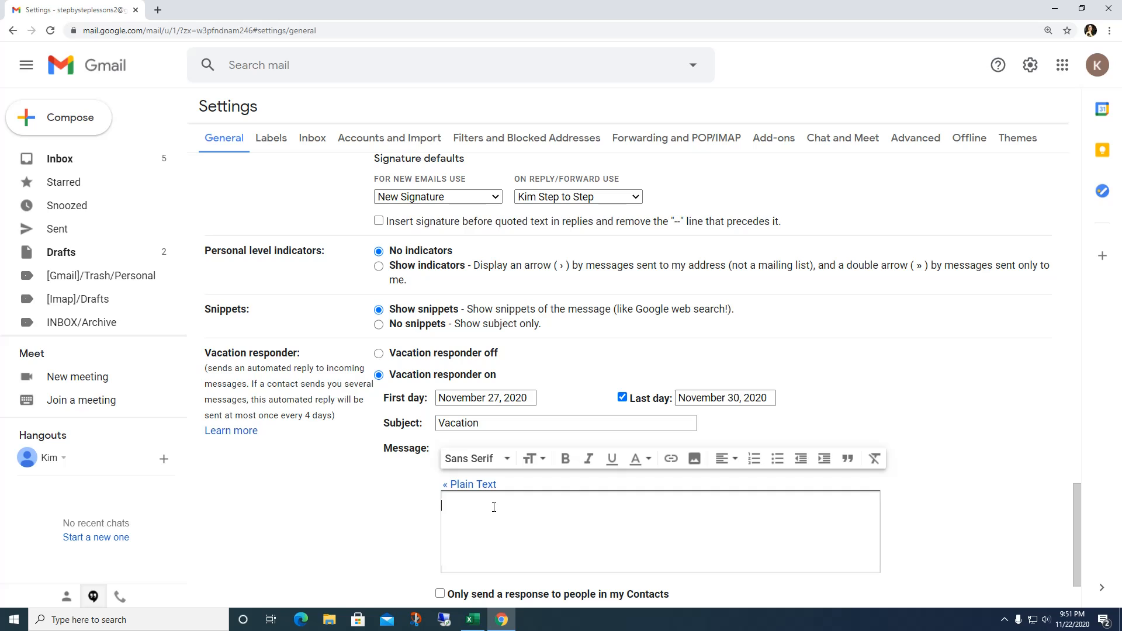
{"action": "type", "text": "Thank you so much for your email. I am out of the office"}
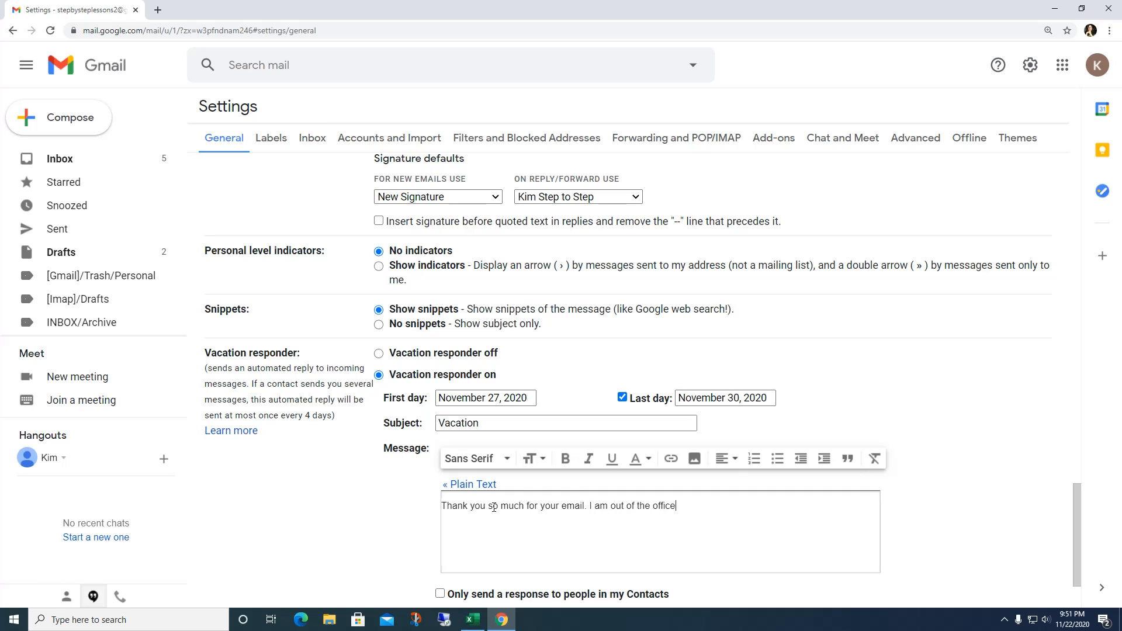
{"action": "type", "text": " from November 27 through "}
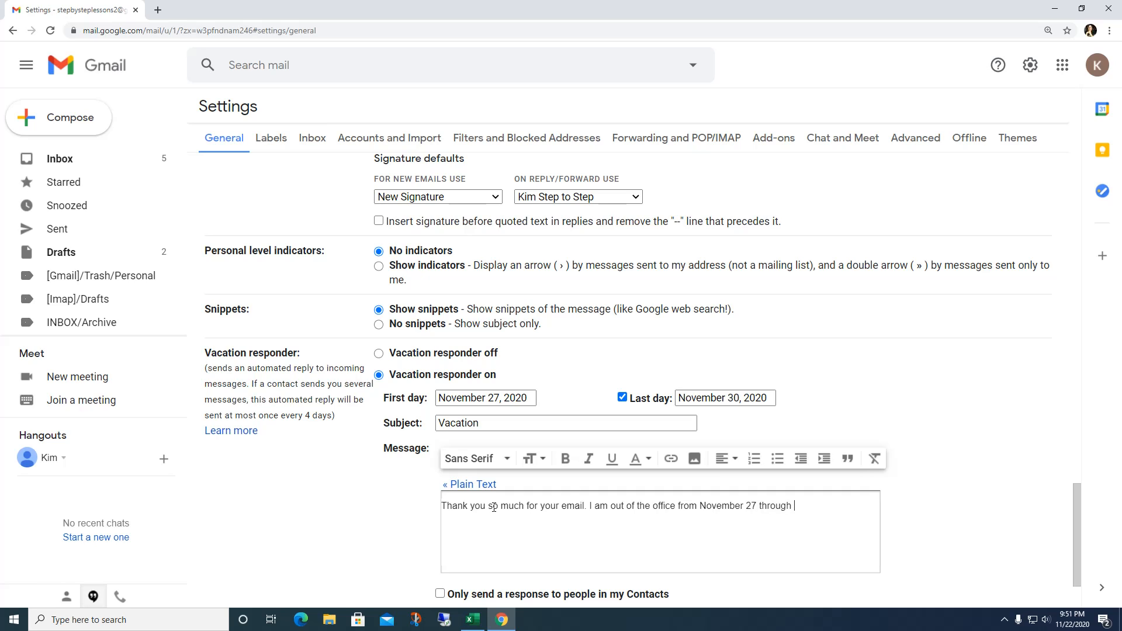
{"action": "type", "text": "November 30. I will get back to y"}
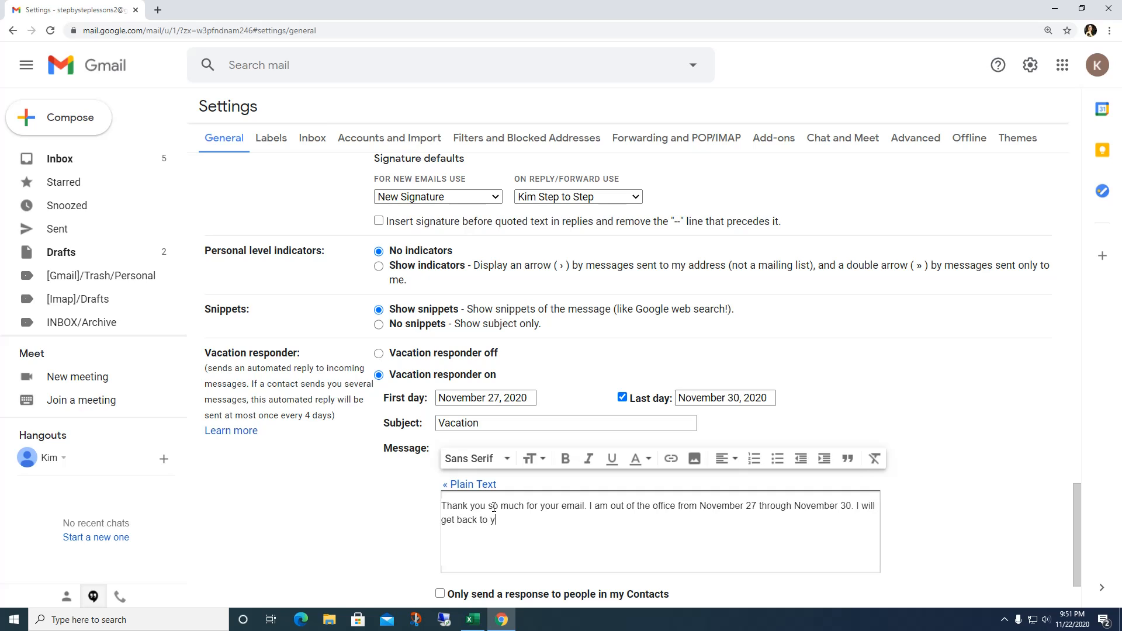
{"action": "type", "text": "ou as soon as soon as I return"}
Restrict the vacation response to people in the account's contacts and save the settings changes
{"action": "scroll", "coordinate": [970, 391], "scroll_direction": "down", "scroll_amount": 2}
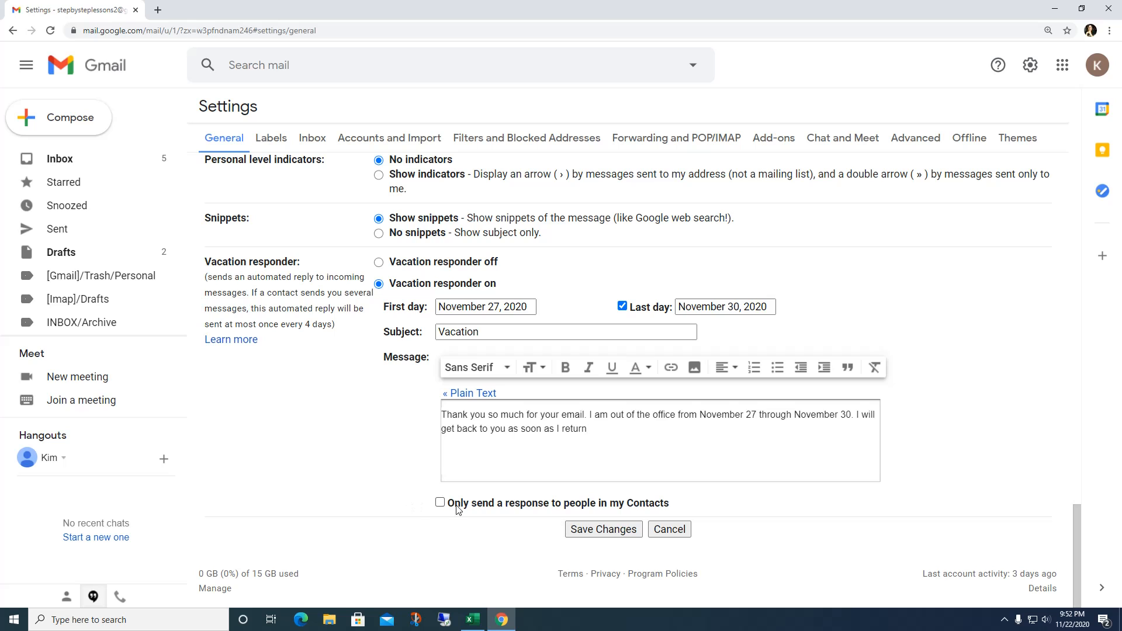
{"action": "left_click", "coordinate": [441, 495]}
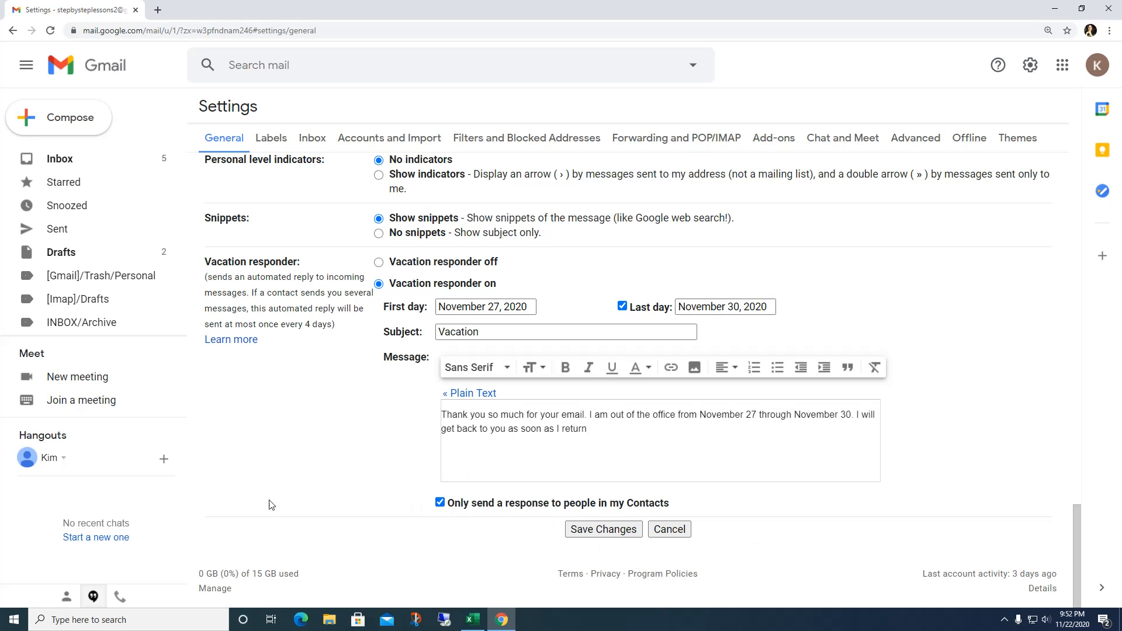
{"action": "left_click", "coordinate": [592, 531]}
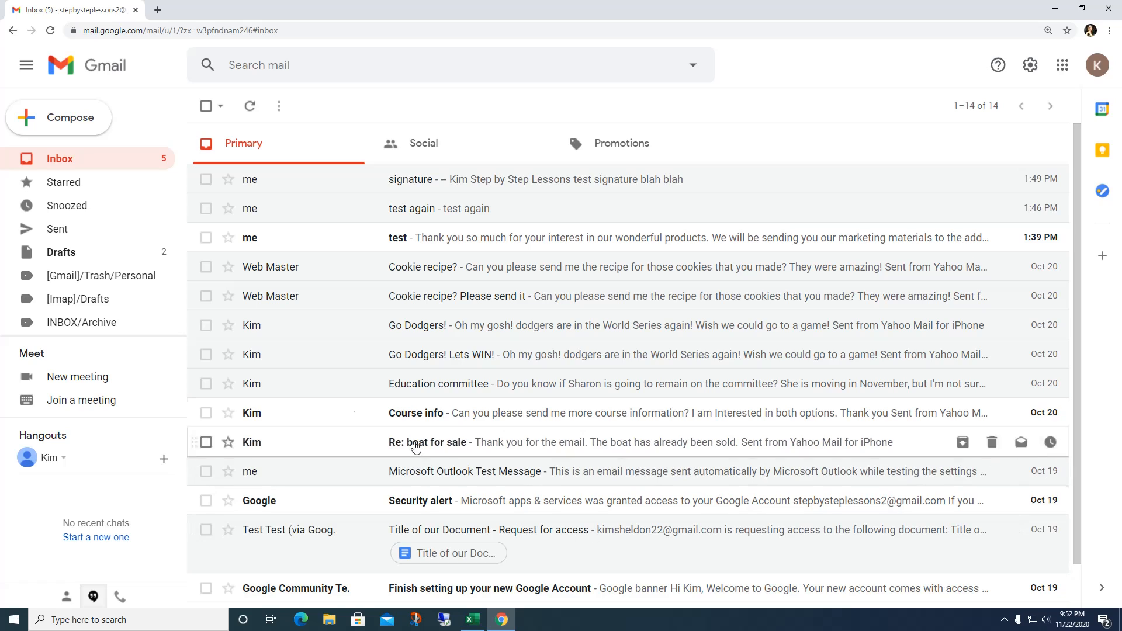